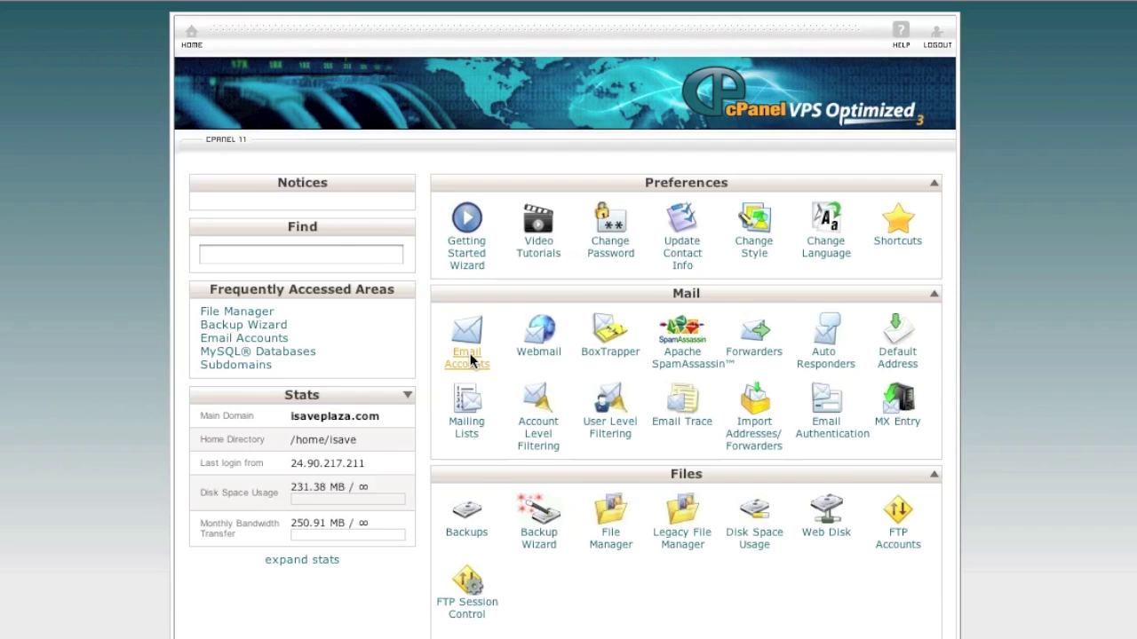
View the domain's email accounts, then launch File Manager from the cPanel home page.
click(468, 357)
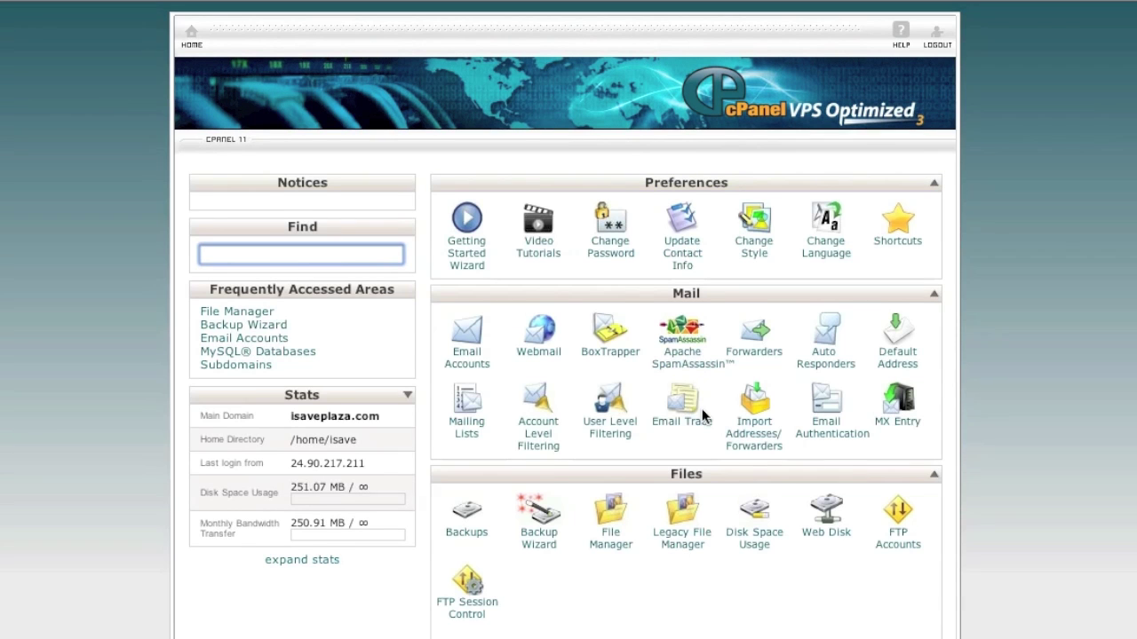
scroll(702, 417, down, 1)
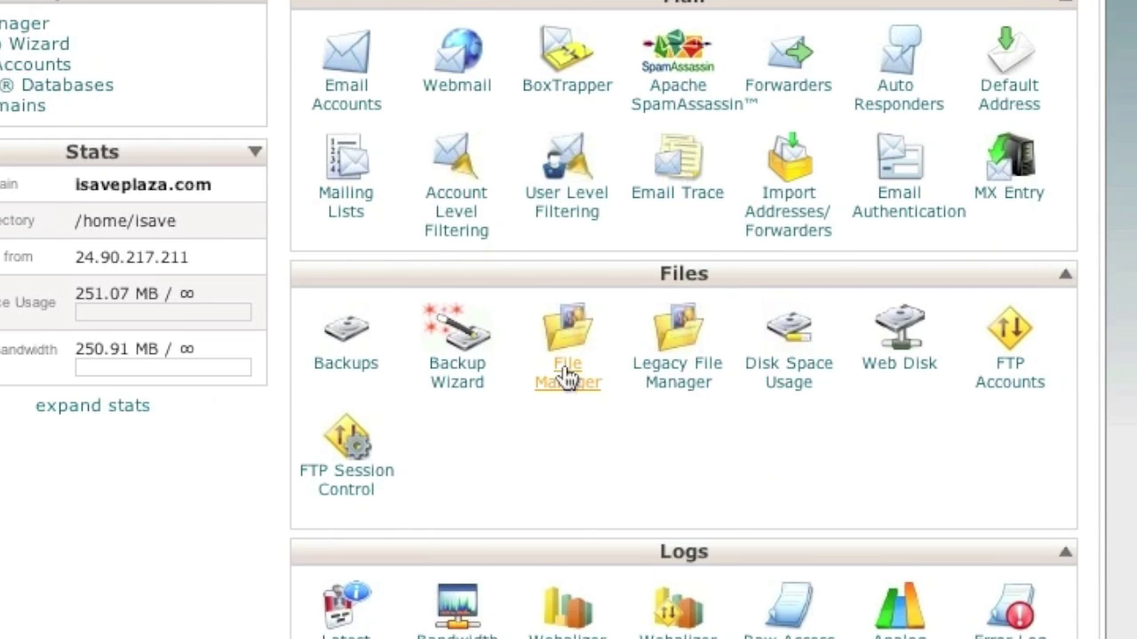
click(566, 378)
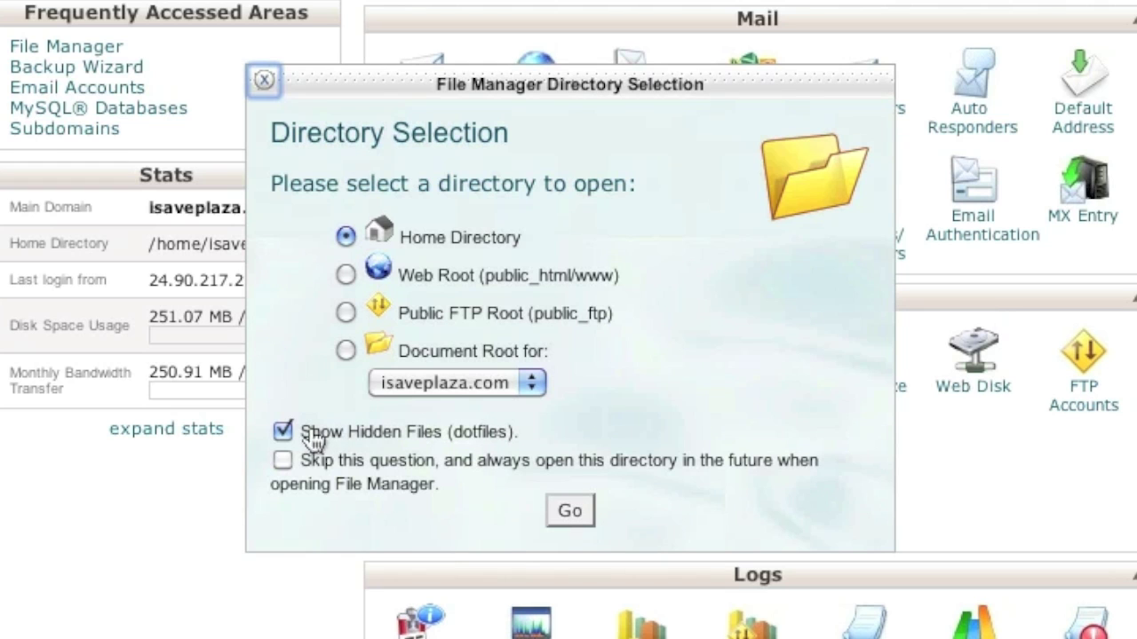
Open the home directory with hidden files shown, select public_html and start a Zip compression.
click(568, 515)
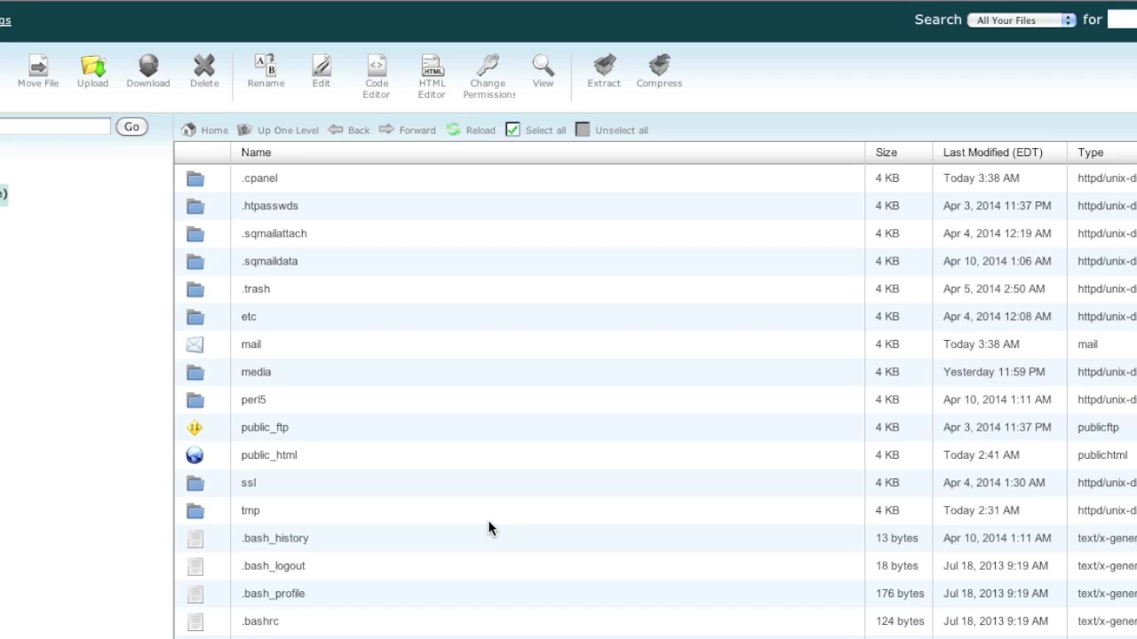
click(331, 458)
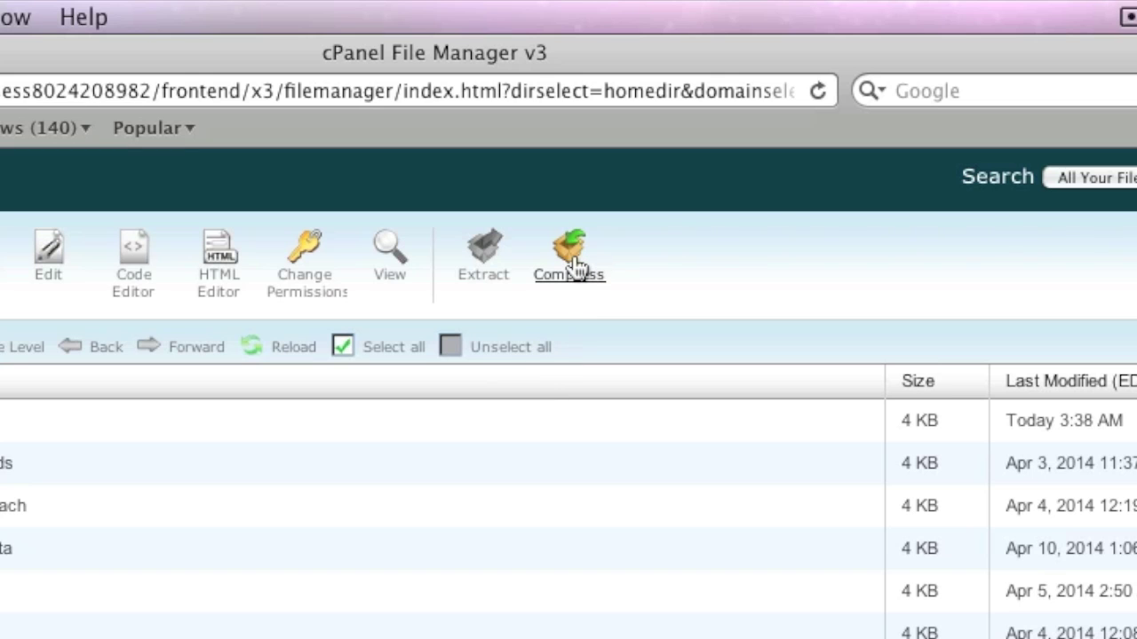
click(576, 266)
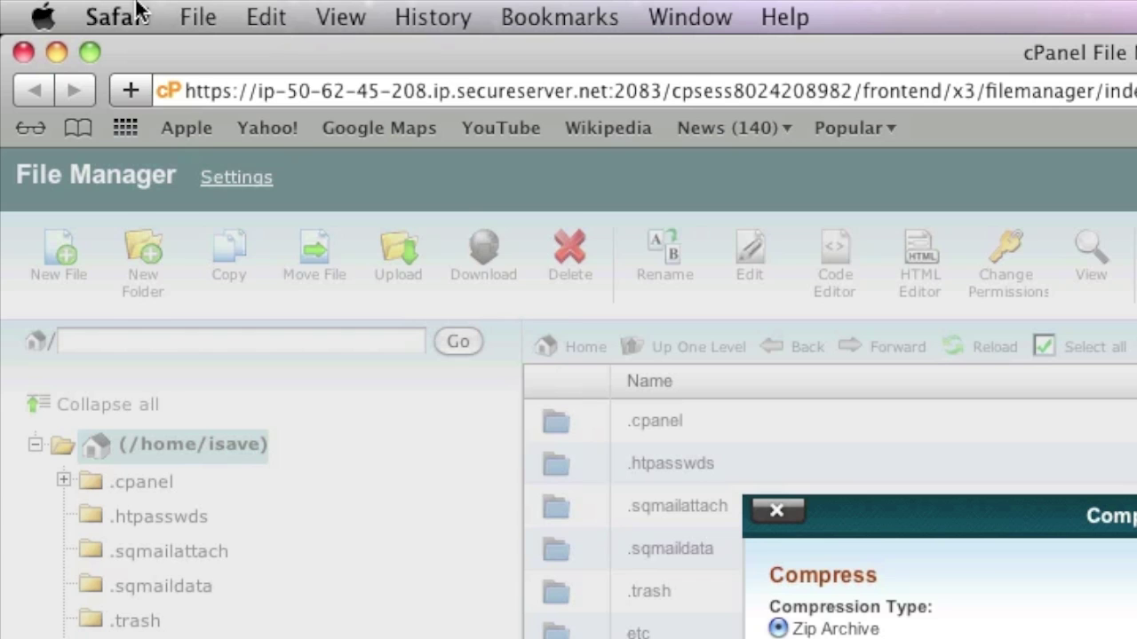
click(120, 12)
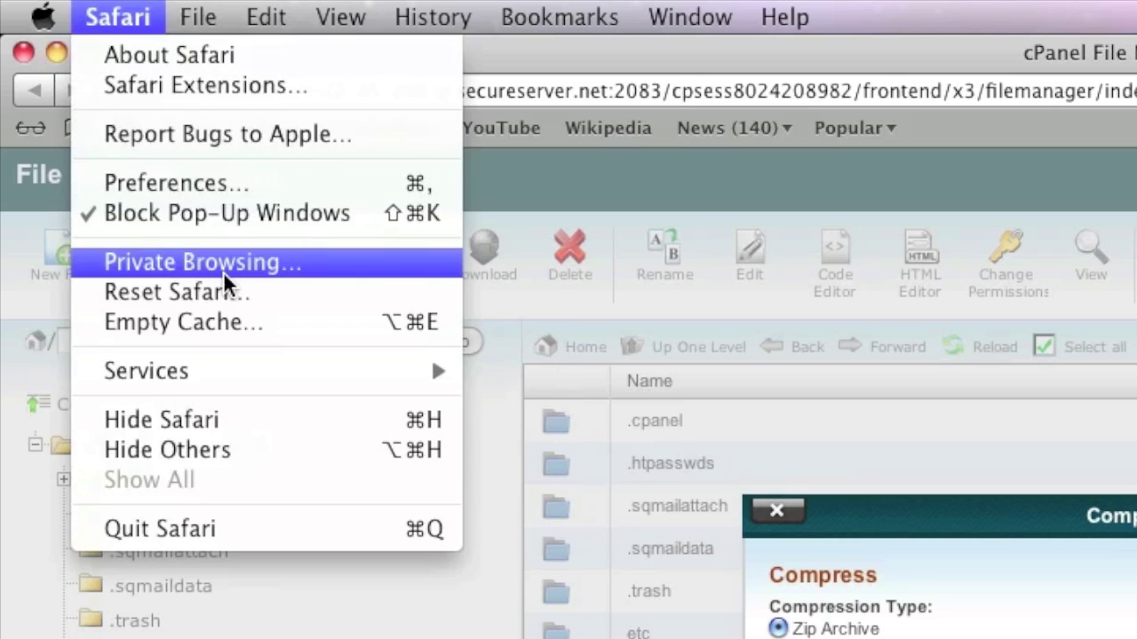
click(244, 184)
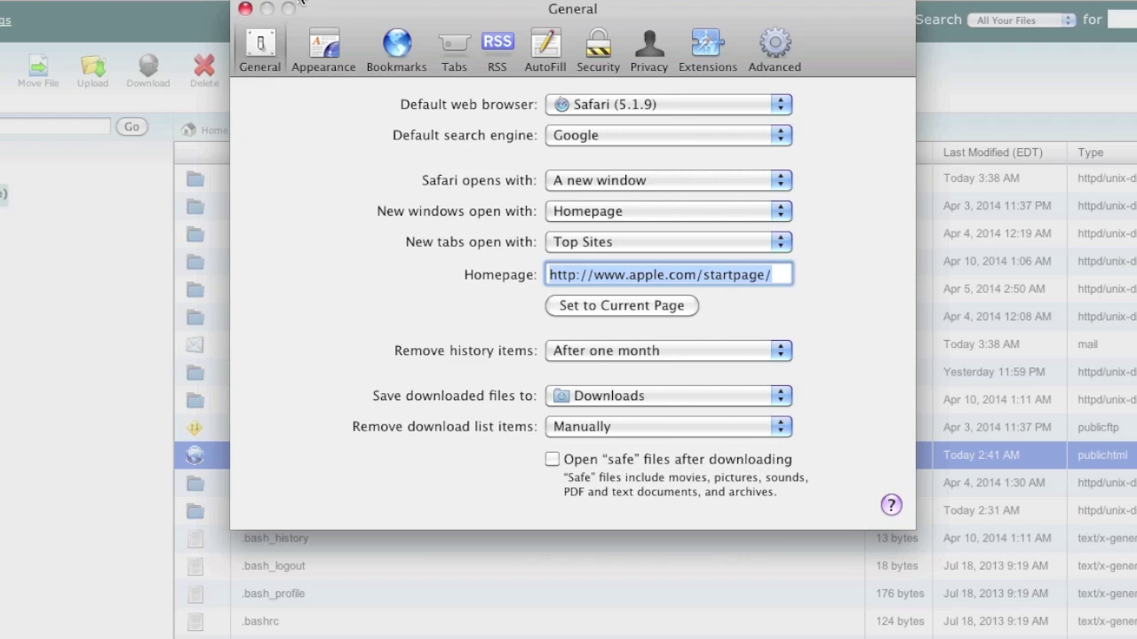
click(245, 9)
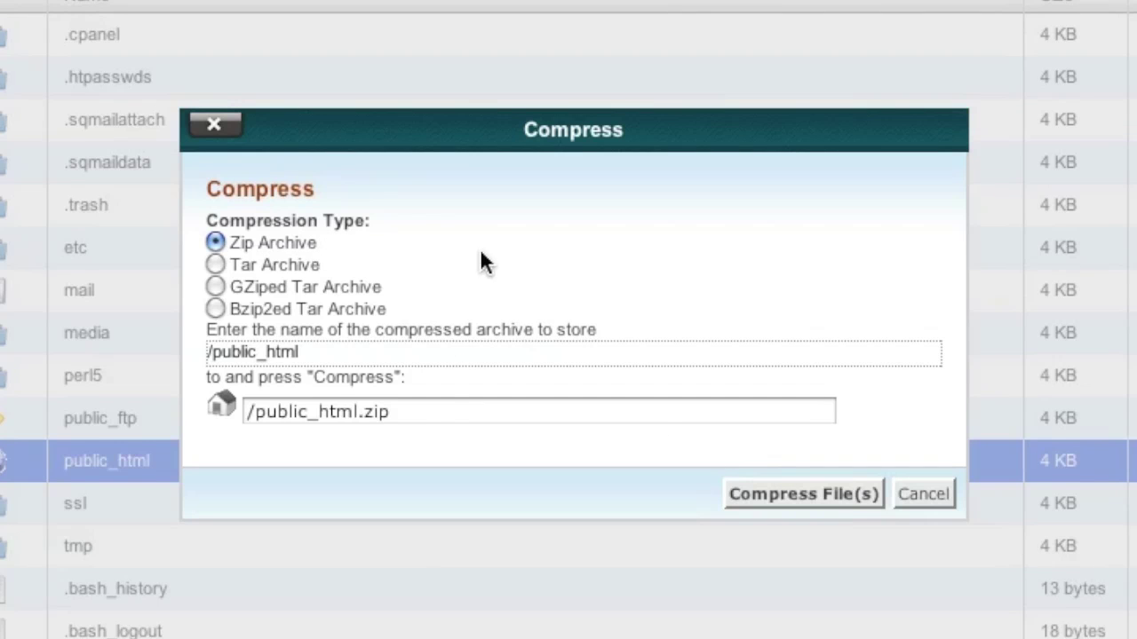
Create public_html.zip from public_html and download the new archive to the computer.
click(791, 487)
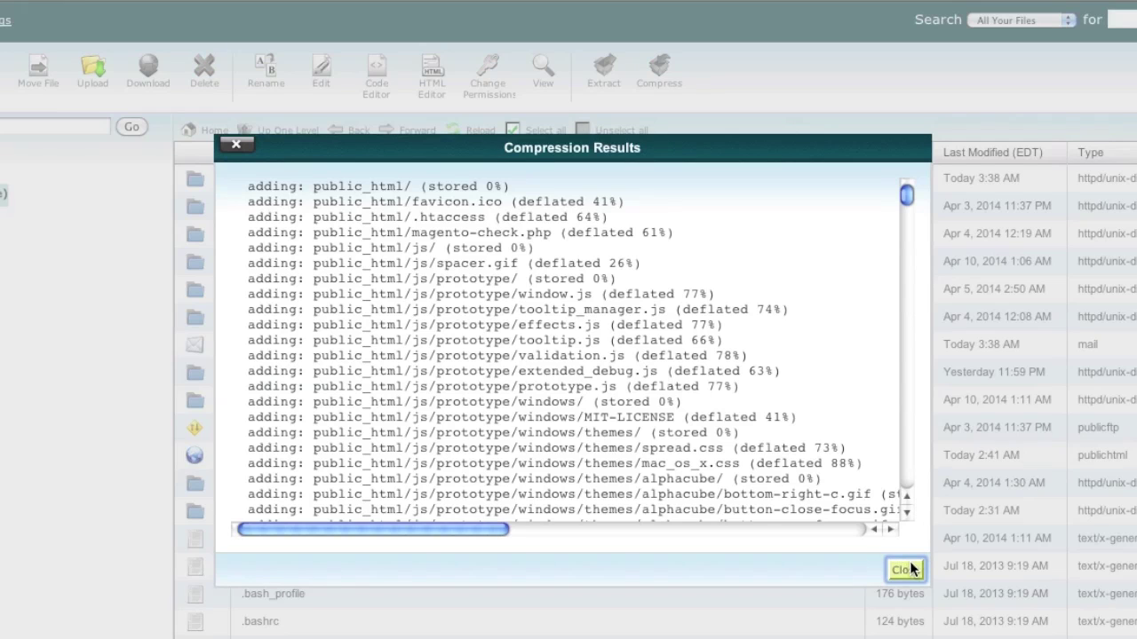
click(905, 570)
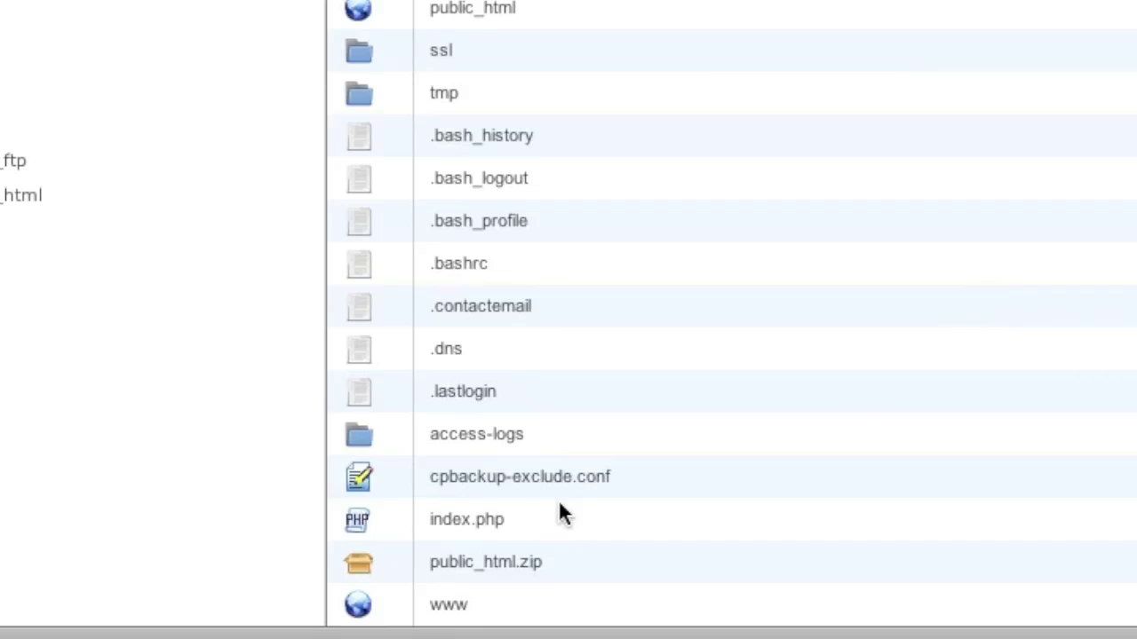
click(598, 575)
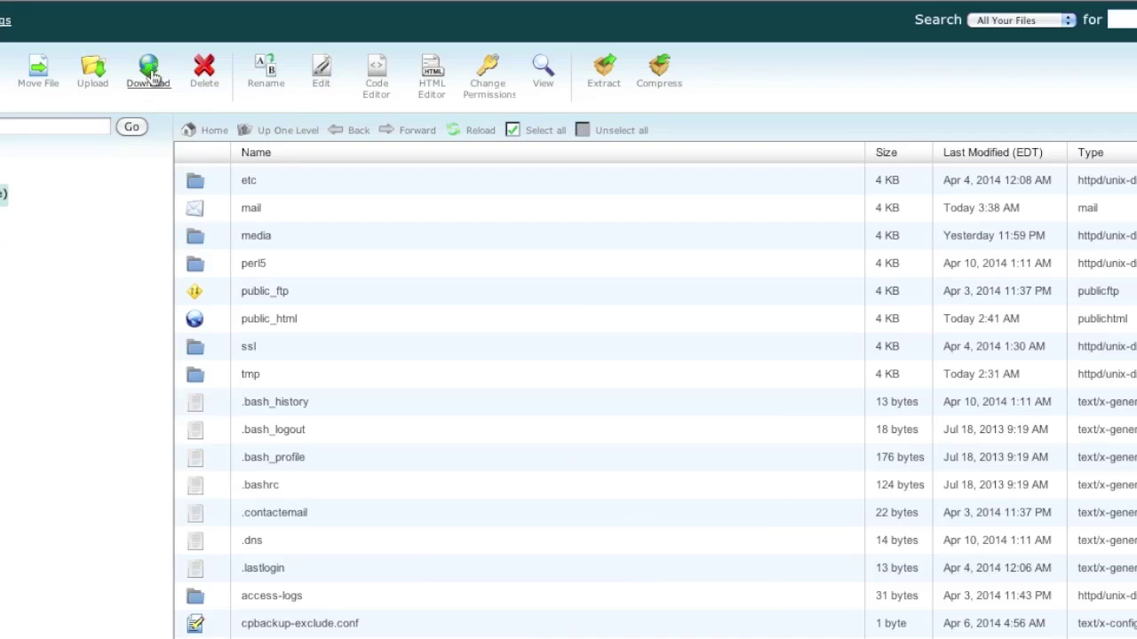
click(491, 125)
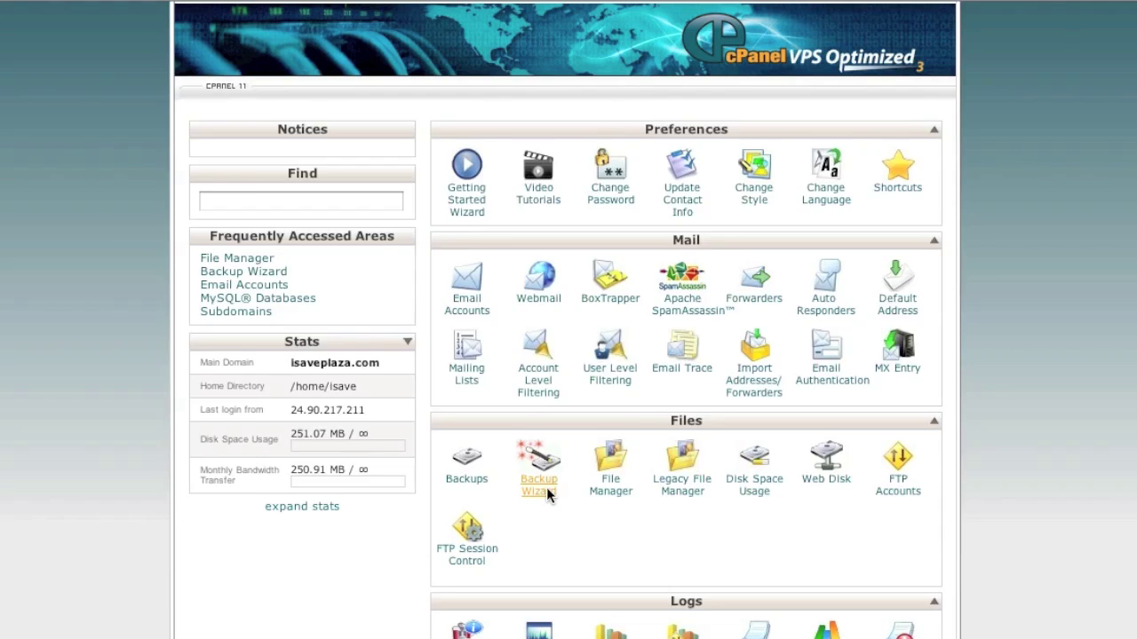
Download the isave_mystore database backup via Backup Wizard's MySQL Databases option, then return home.
click(568, 355)
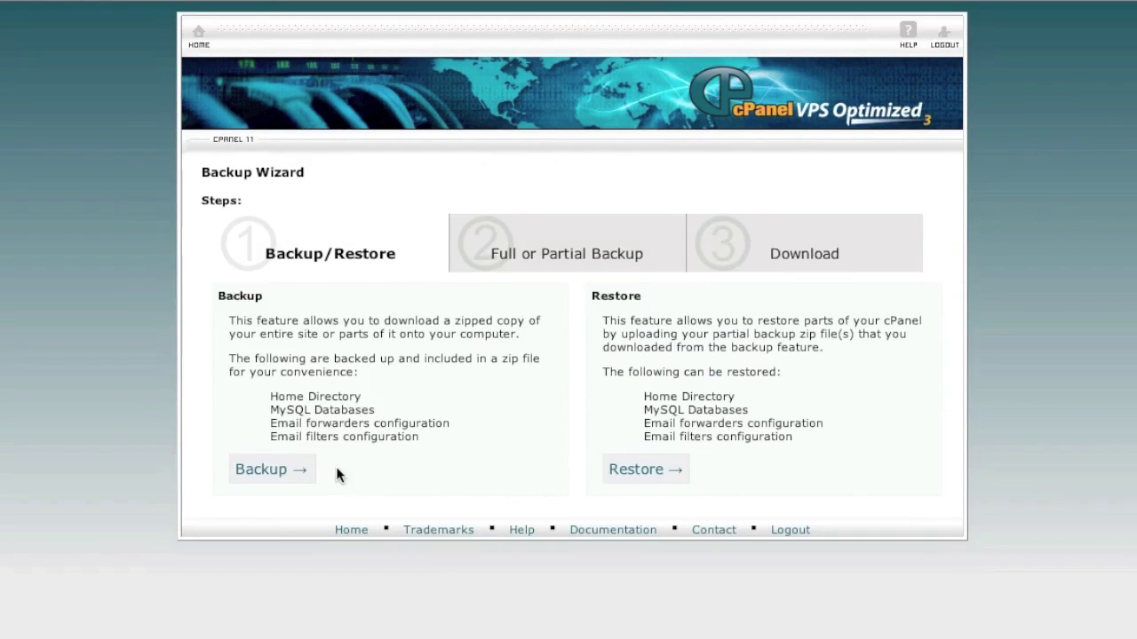
click(287, 469)
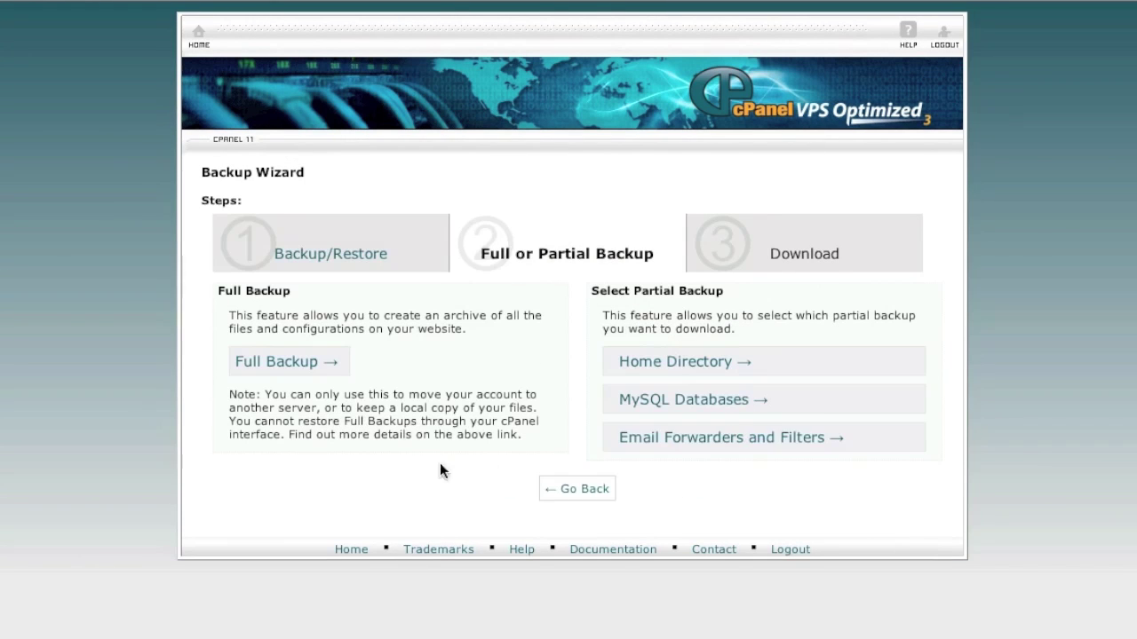
click(723, 401)
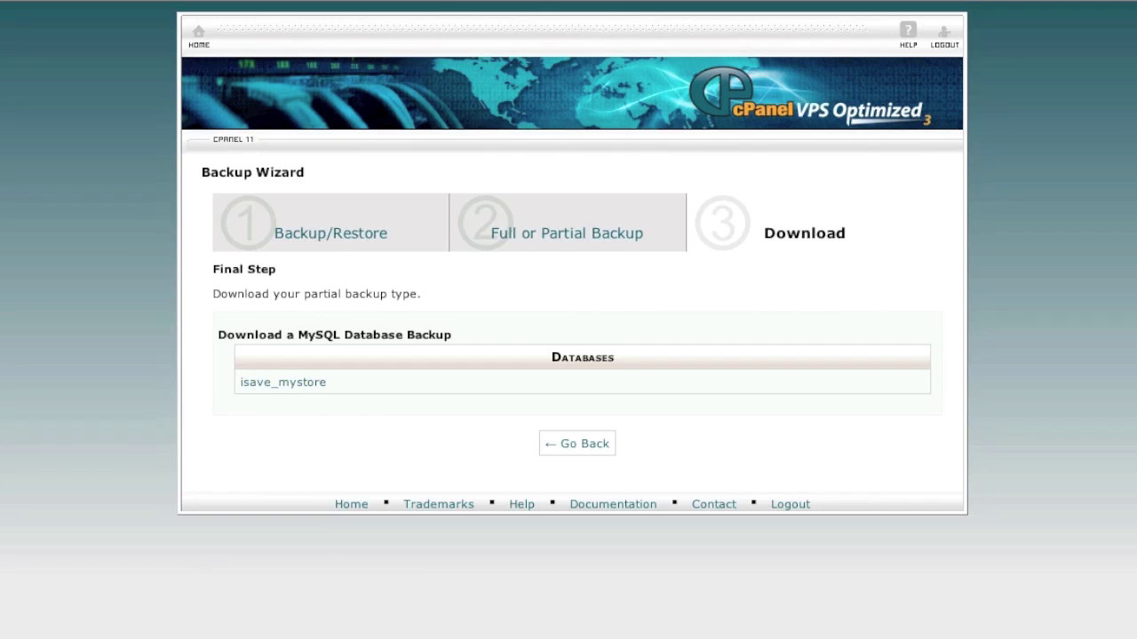
click(233, 593)
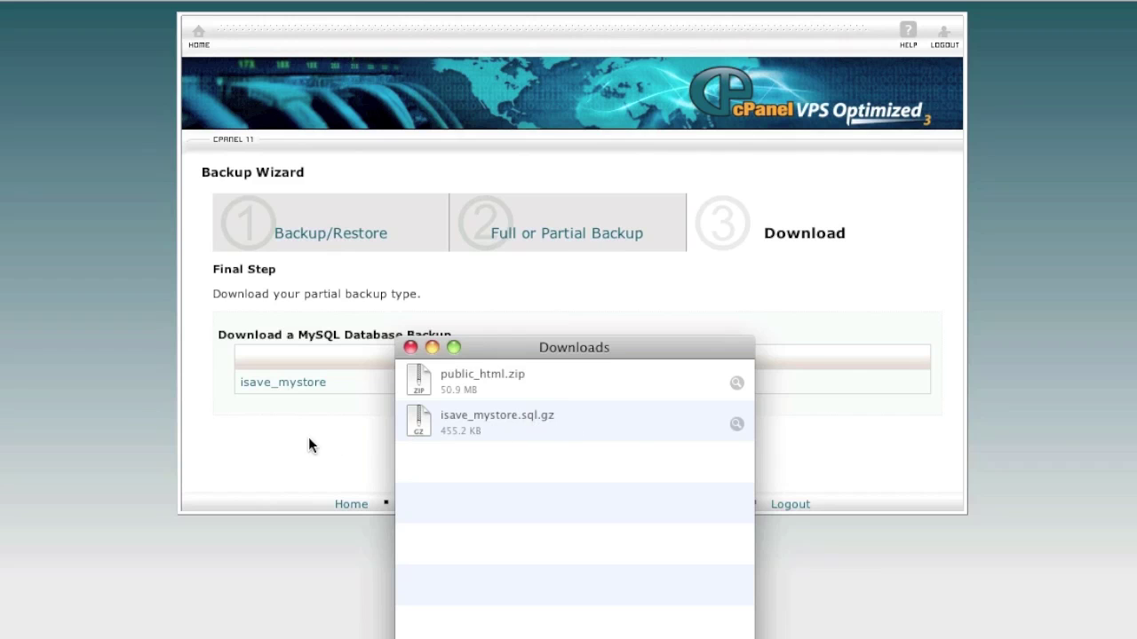
click(346, 441)
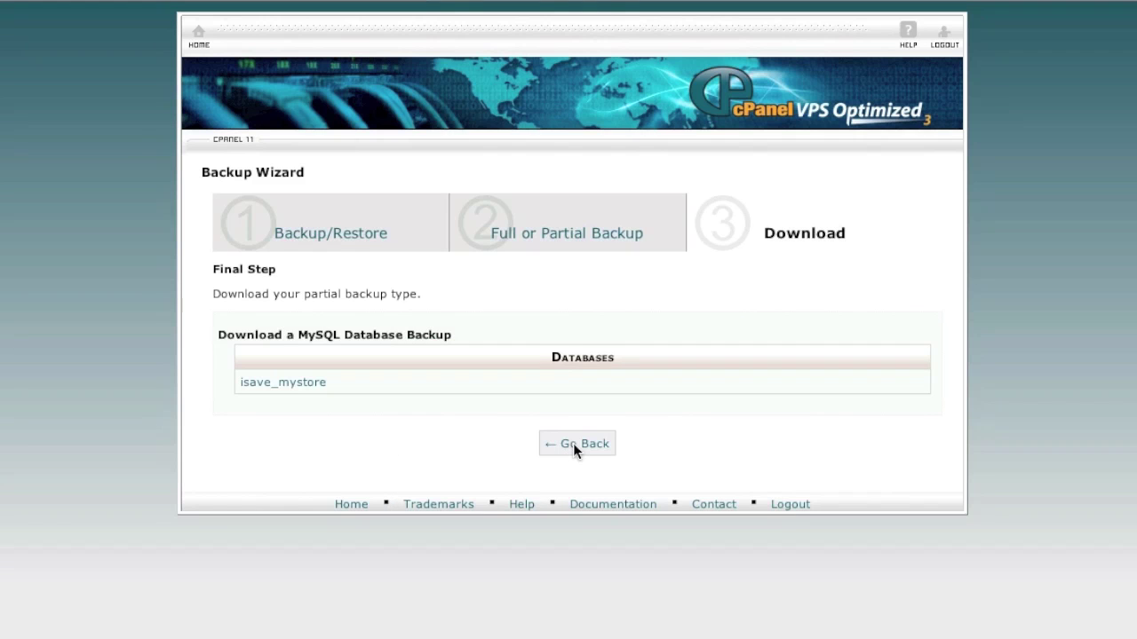
click(573, 444)
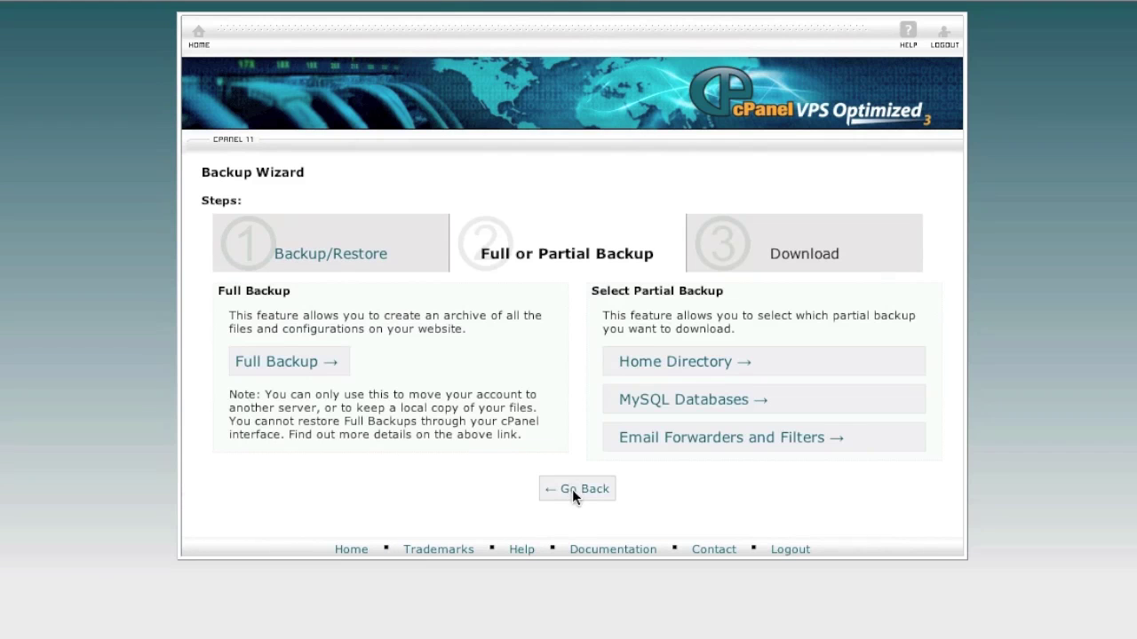
click(572, 490)
click(202, 36)
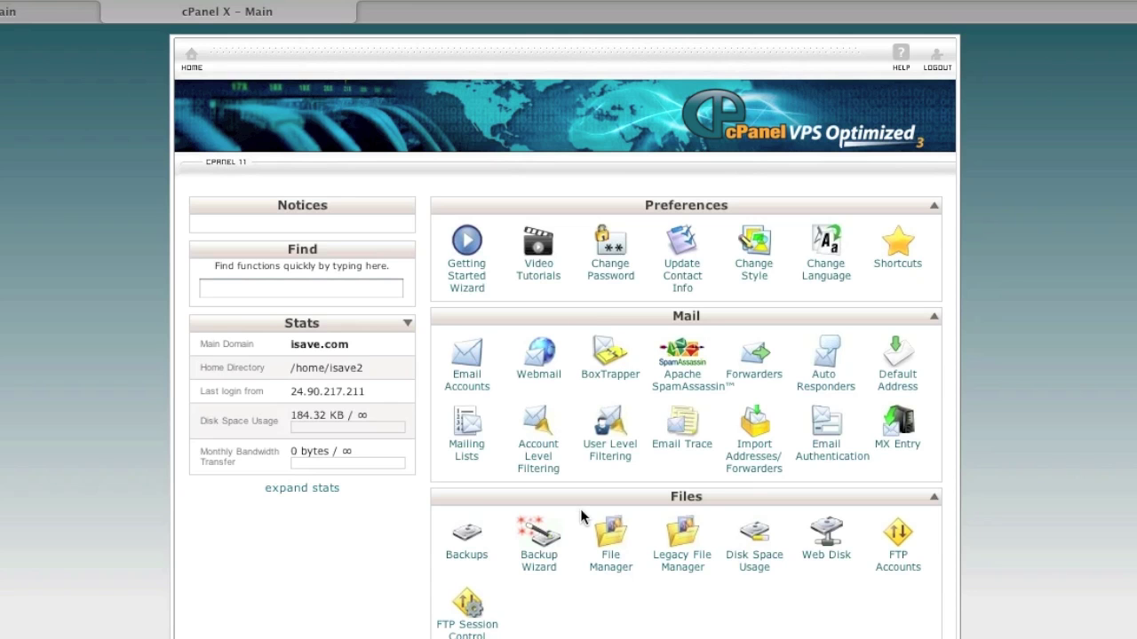
Upload isave_mystore.sql.gz in the Restore Wizard's MySQL database restore, then go back to restore types.
click(573, 369)
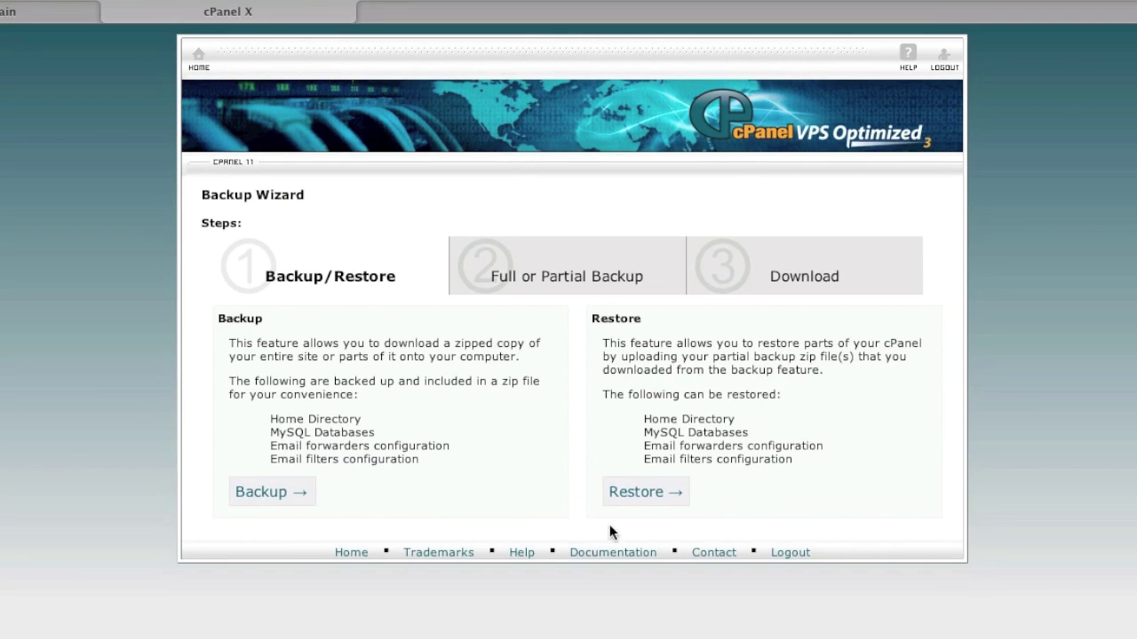
click(637, 493)
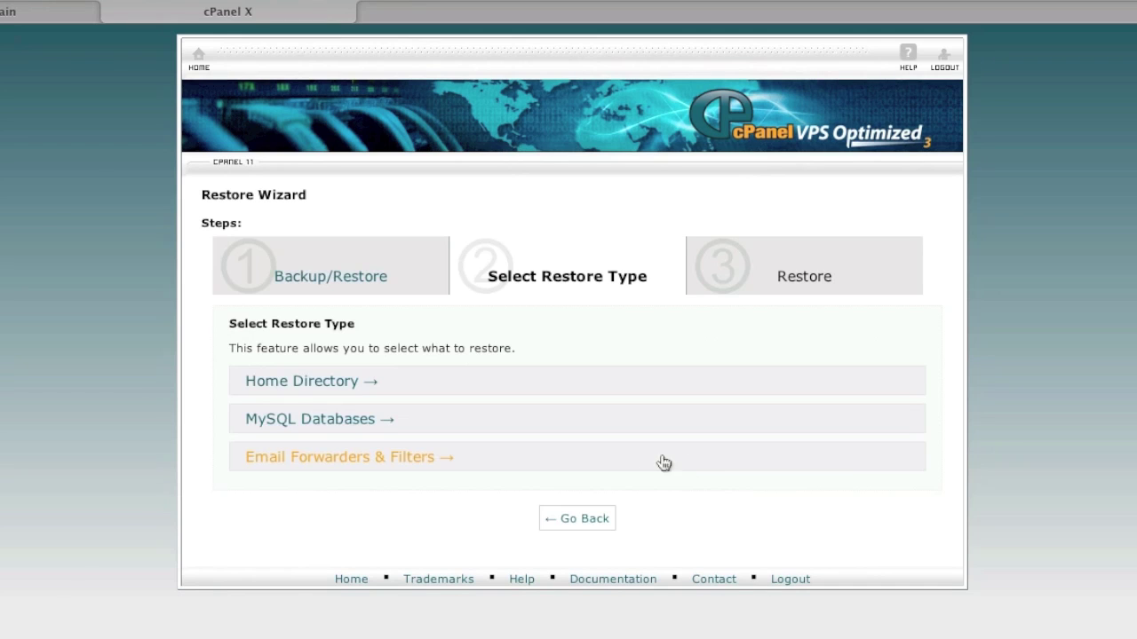
click(363, 426)
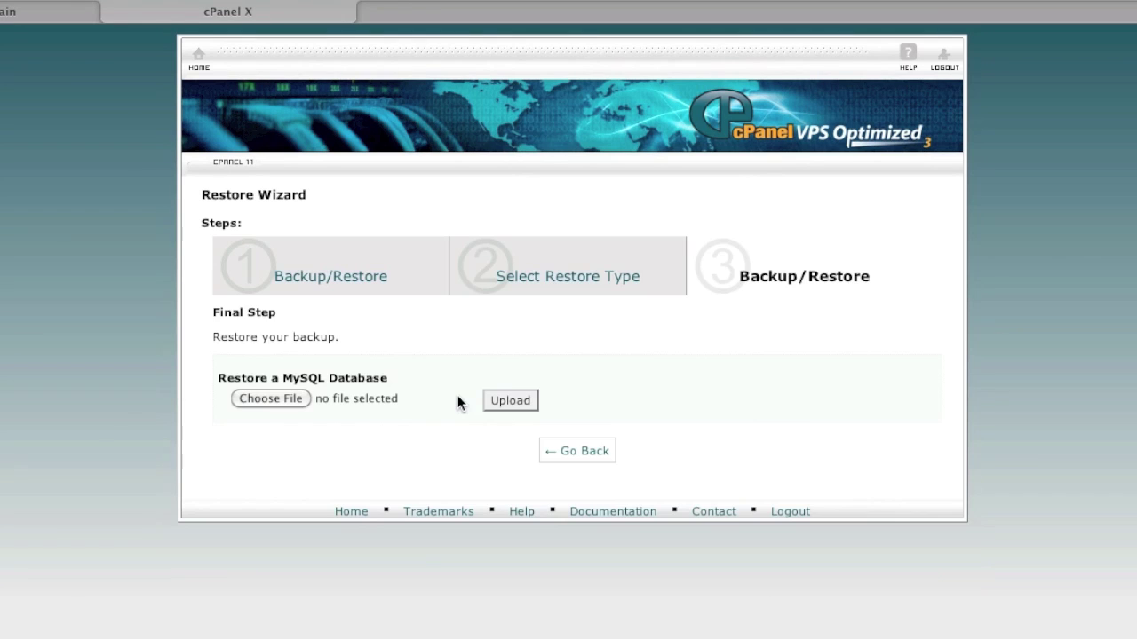
click(264, 398)
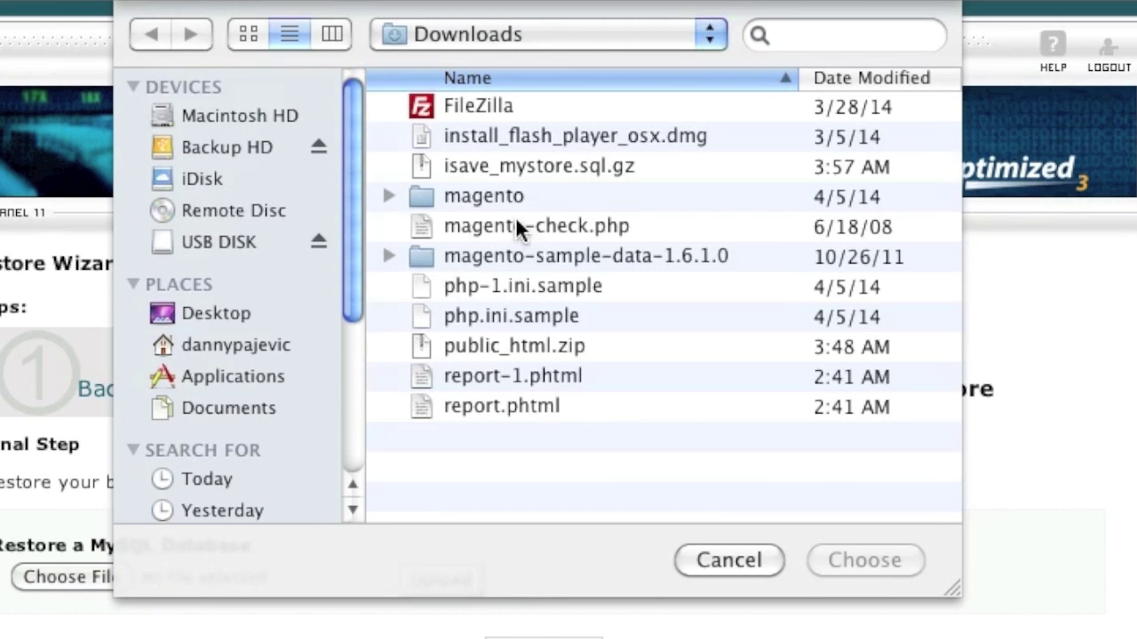
click(480, 166)
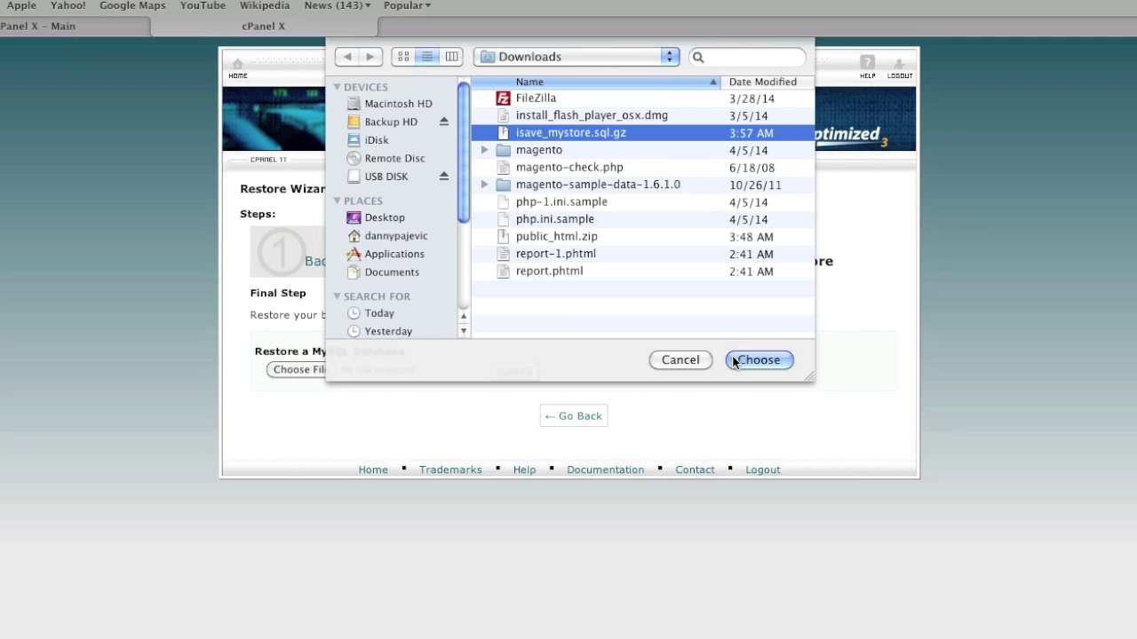
click(733, 359)
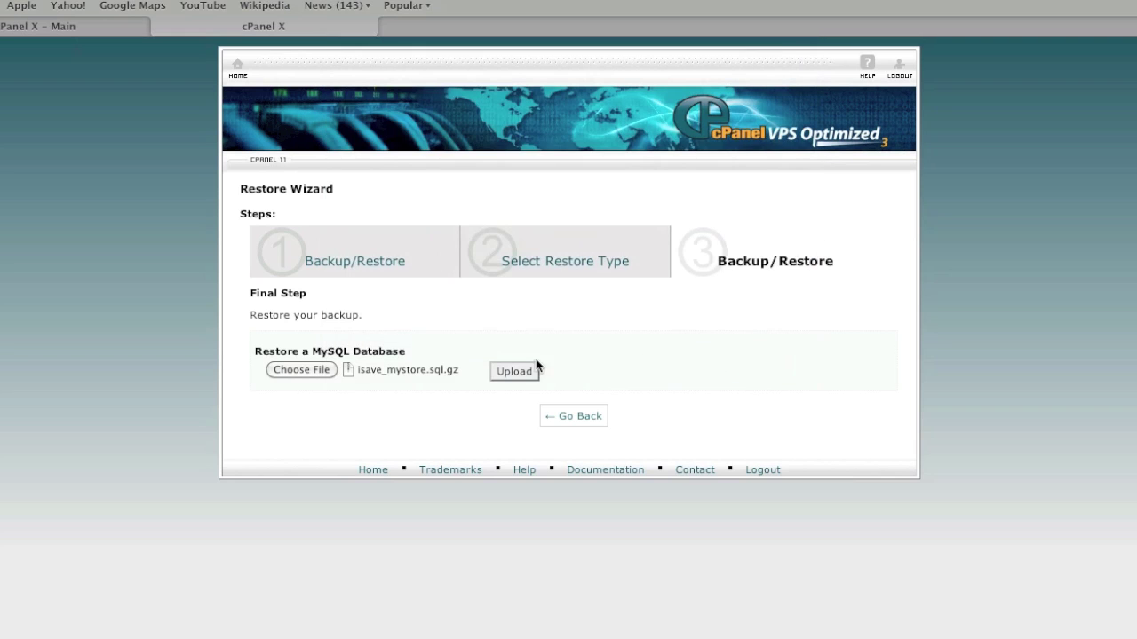
click(524, 371)
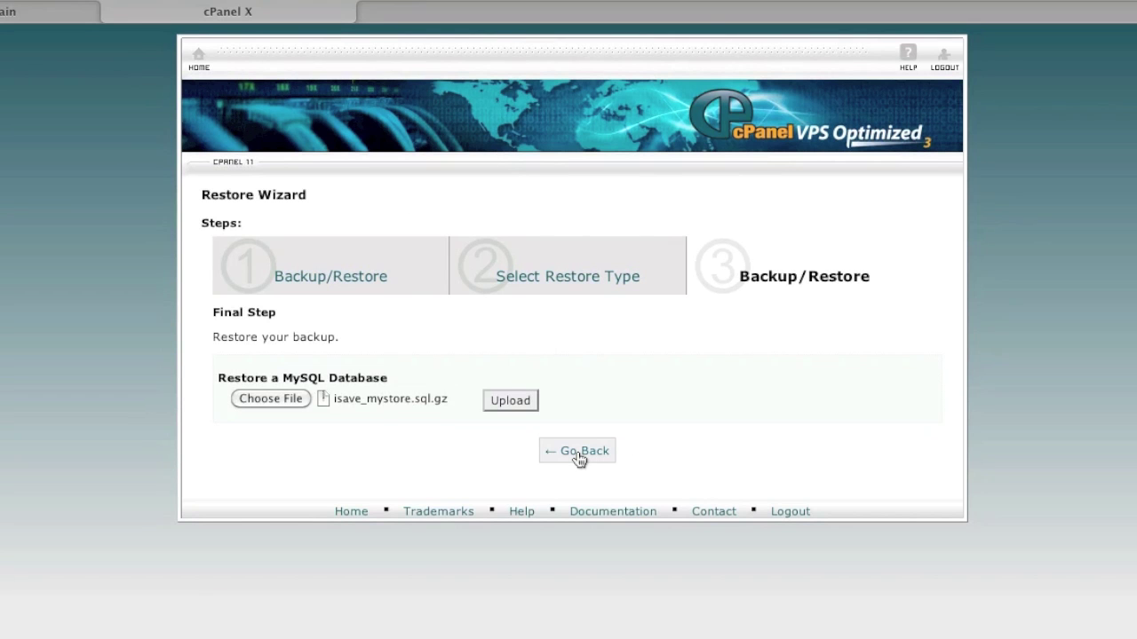
click(579, 453)
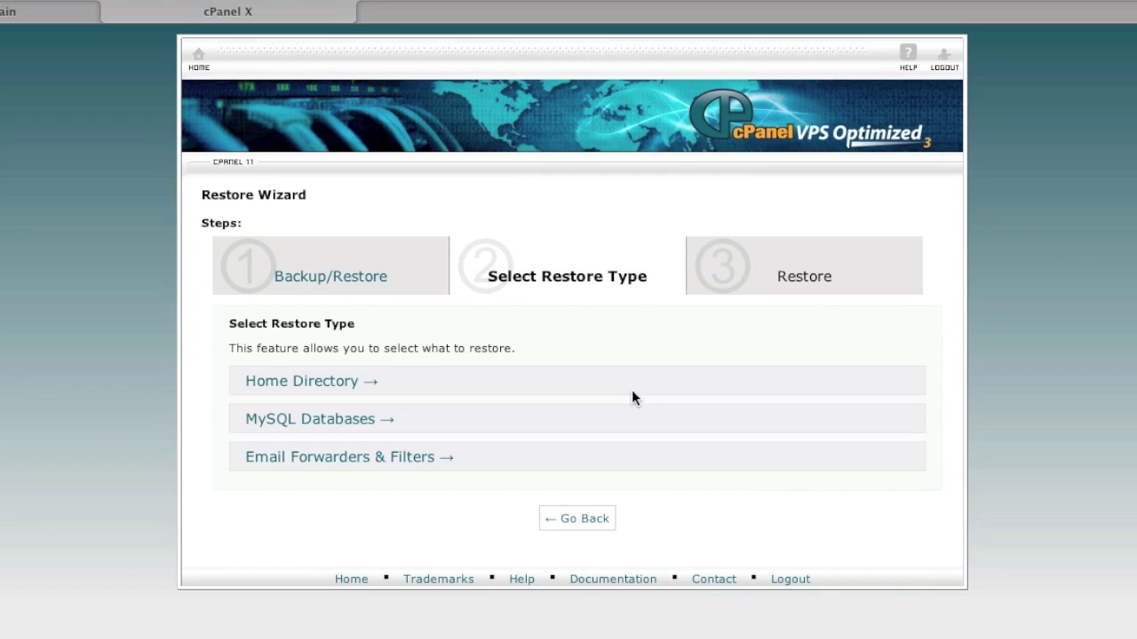
Go to the cPanel home page and open MySQL Databases.
click(201, 60)
scroll(696, 493, down, 5)
scroll(696, 493, down, 5)
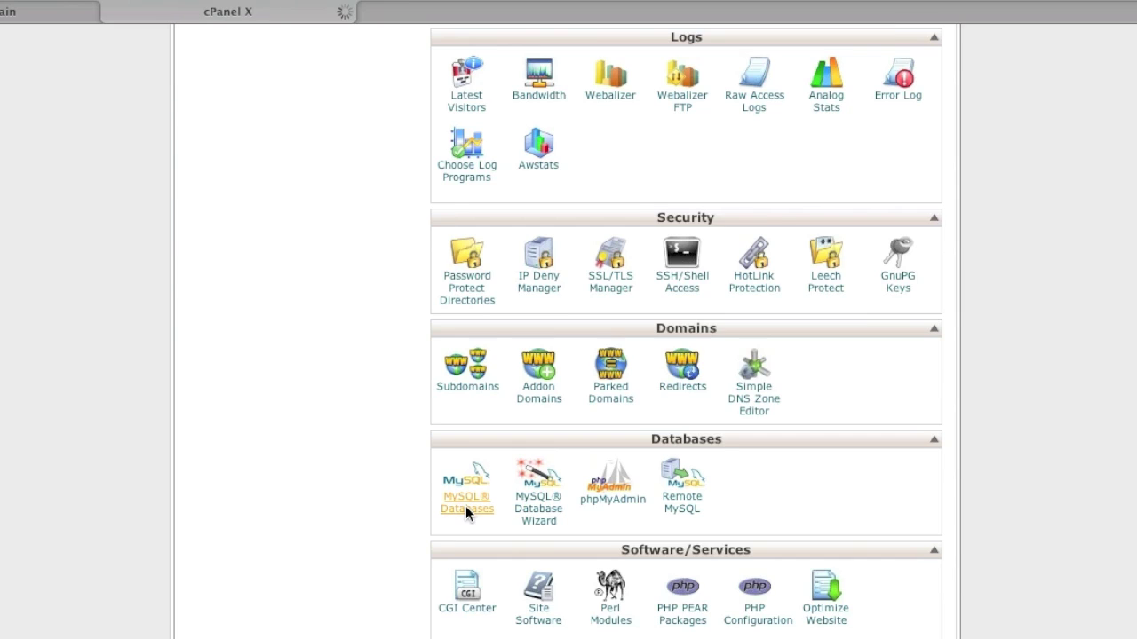
click(262, 342)
scroll(322, 370, down, 3)
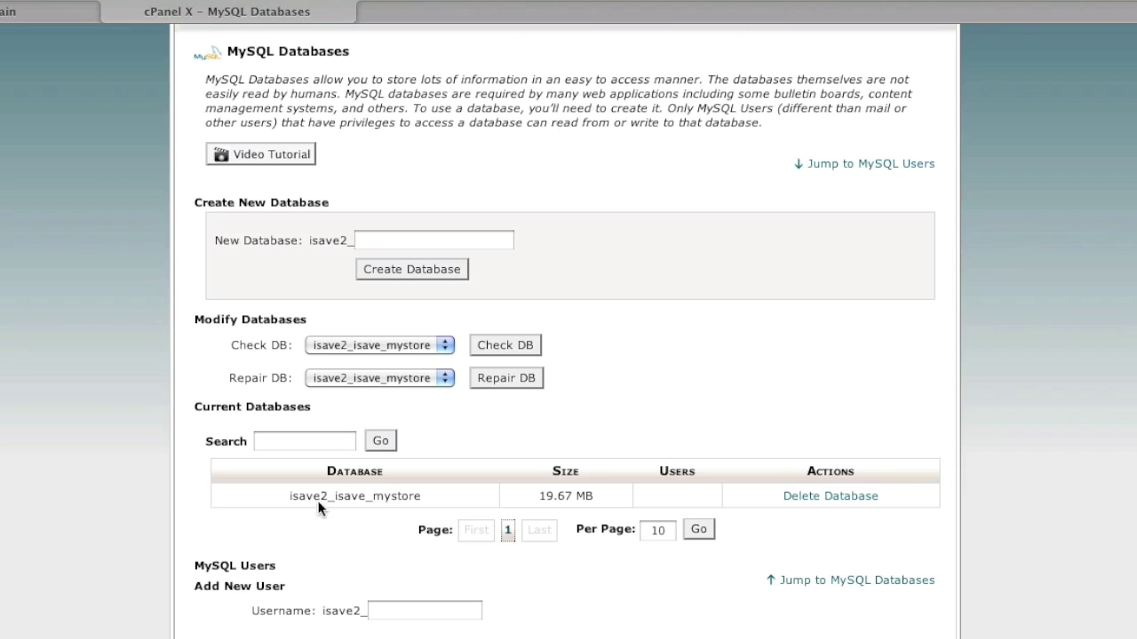
Highlight the isave2_ prefix in the database name and the new-username field.
drag(289, 496, 334, 498)
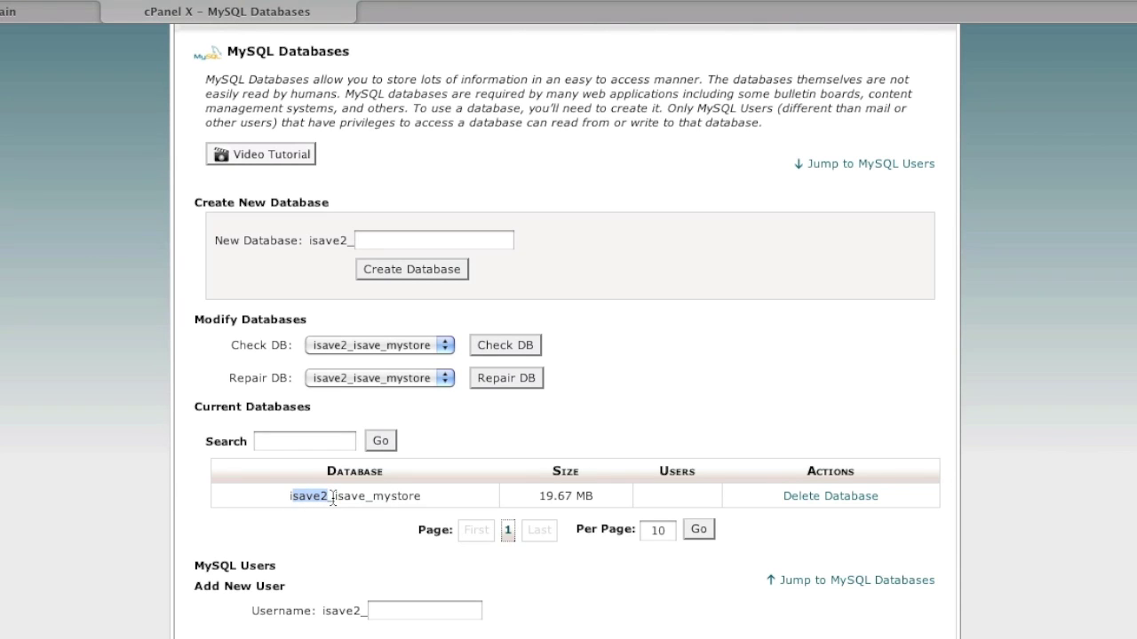
drag(331, 499, 333, 500)
scroll(416, 524, down, 2)
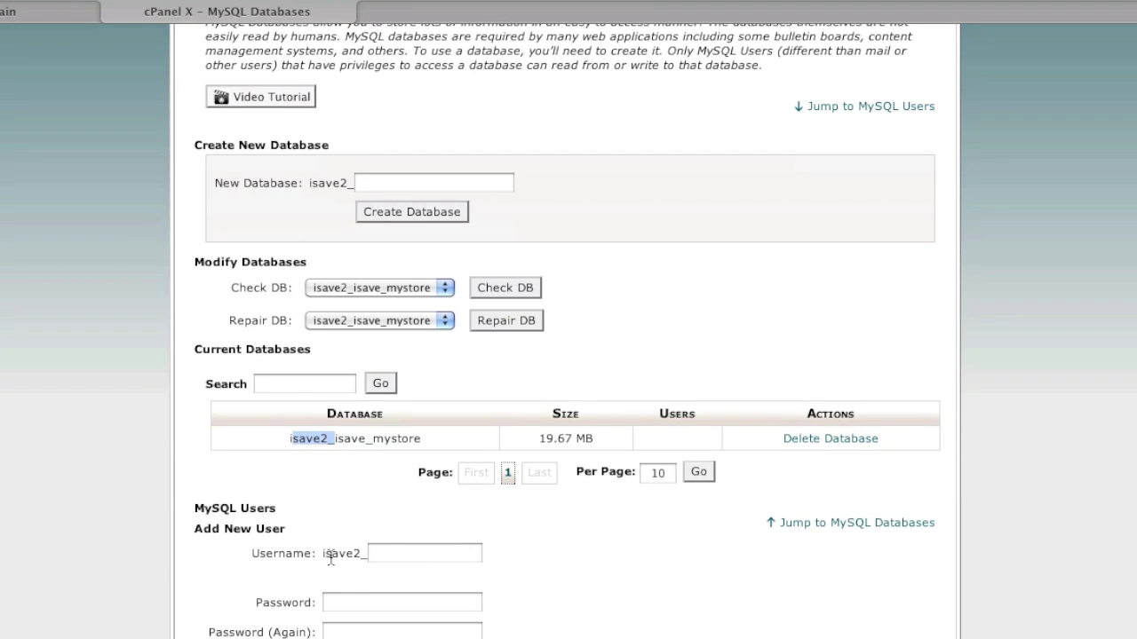
drag(325, 555, 347, 557)
click(394, 557)
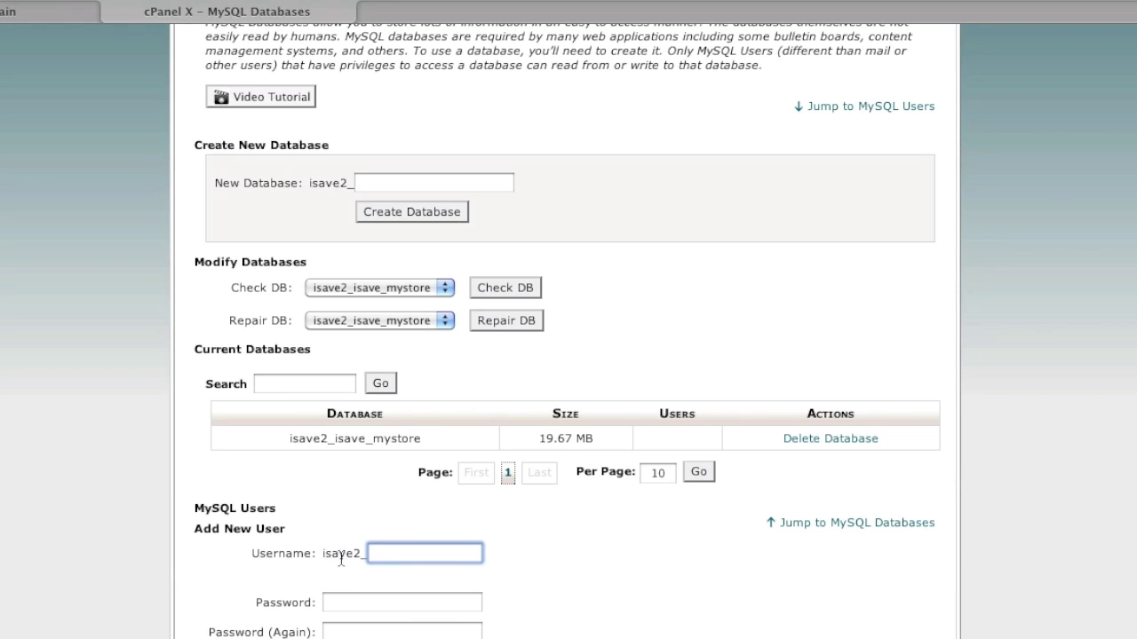
click(353, 559)
drag(354, 560, 325, 557)
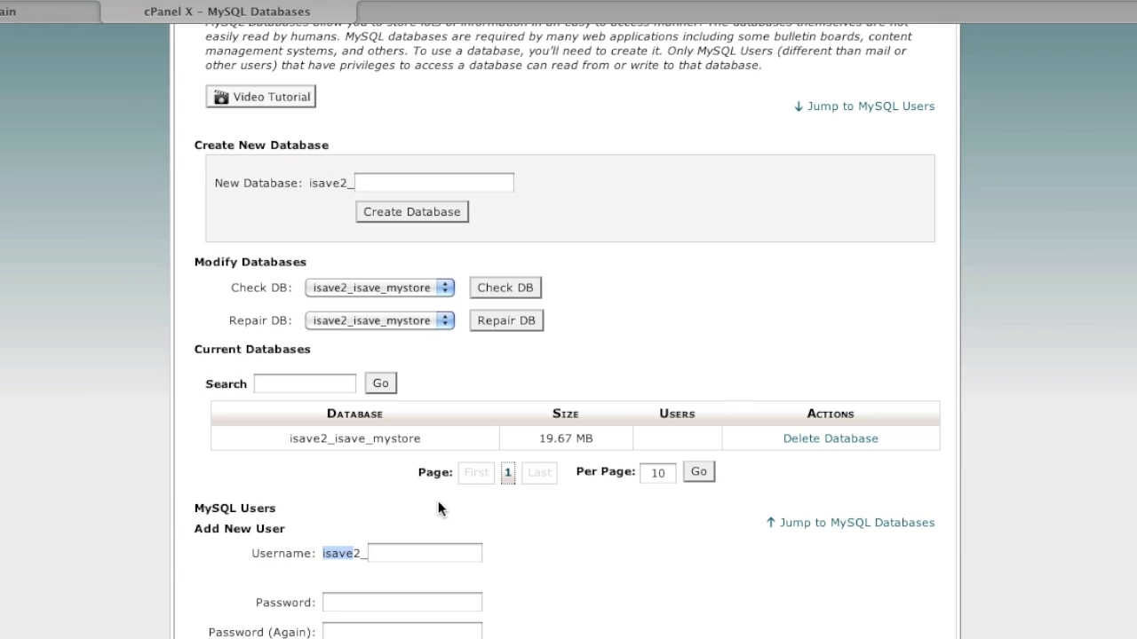
drag(334, 438, 367, 441)
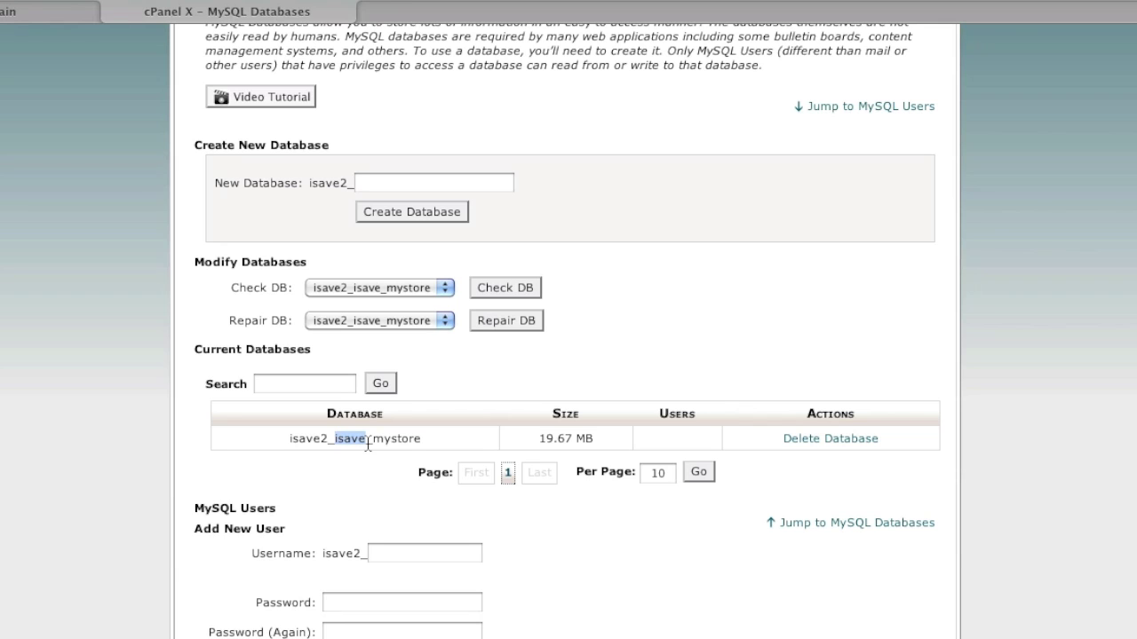
Under Add New User, enter username admin and type the user's password twice.
click(392, 558)
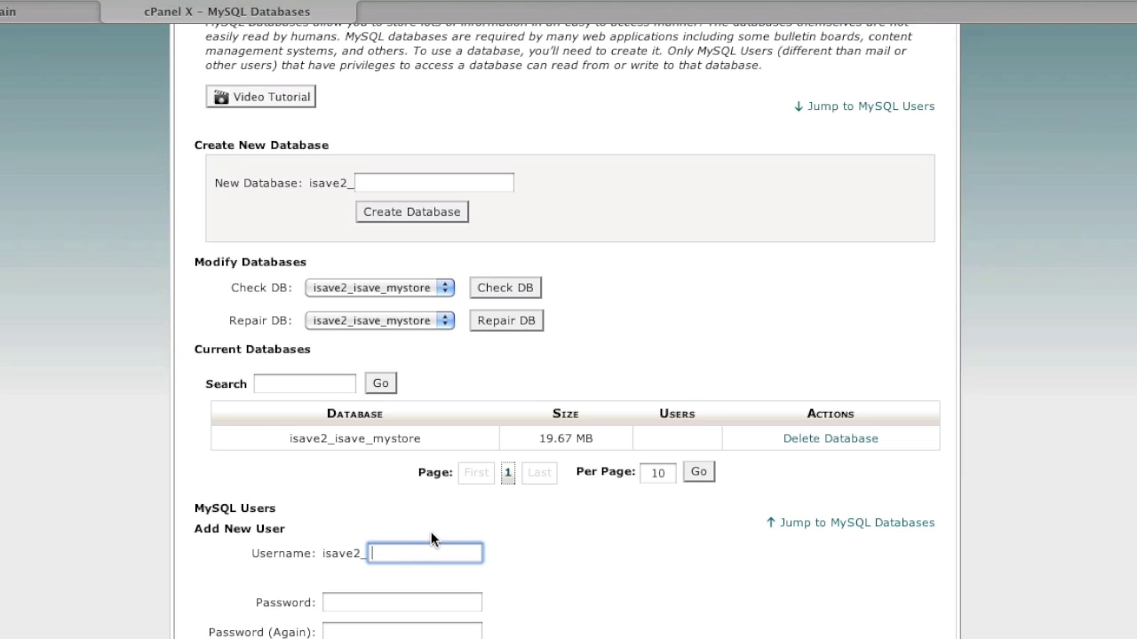
text(admin)
click(451, 599)
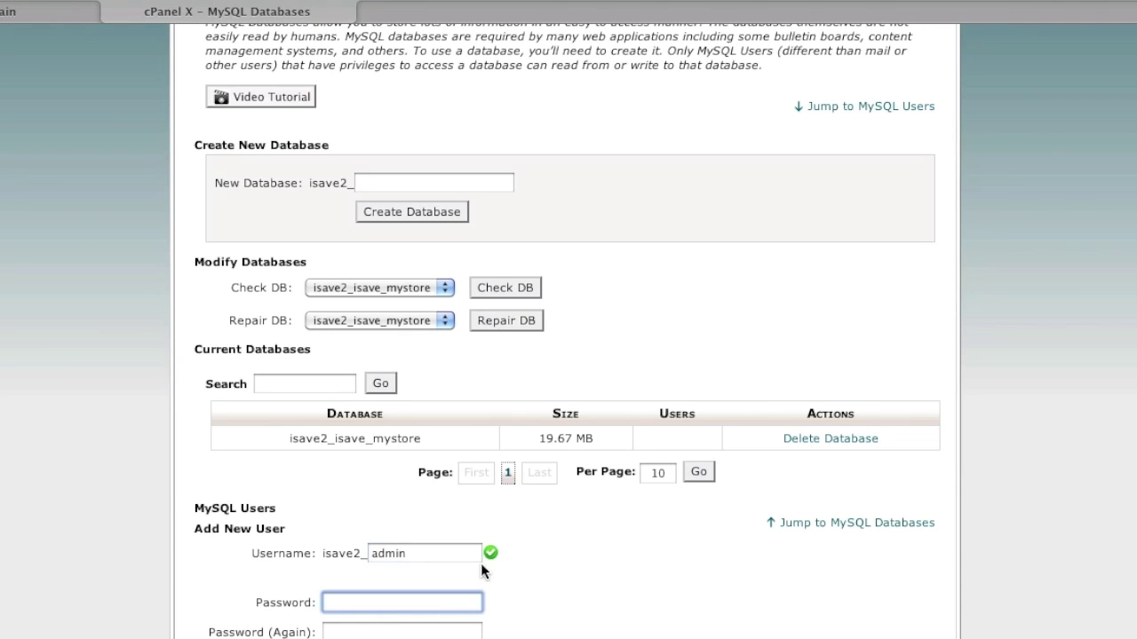
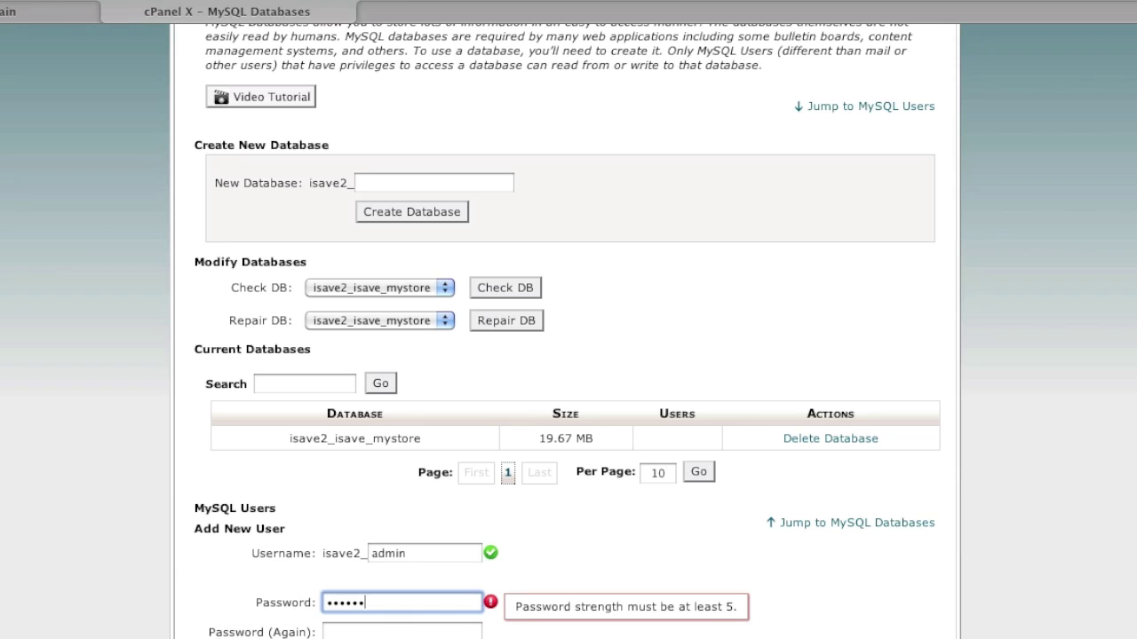
click(360, 632)
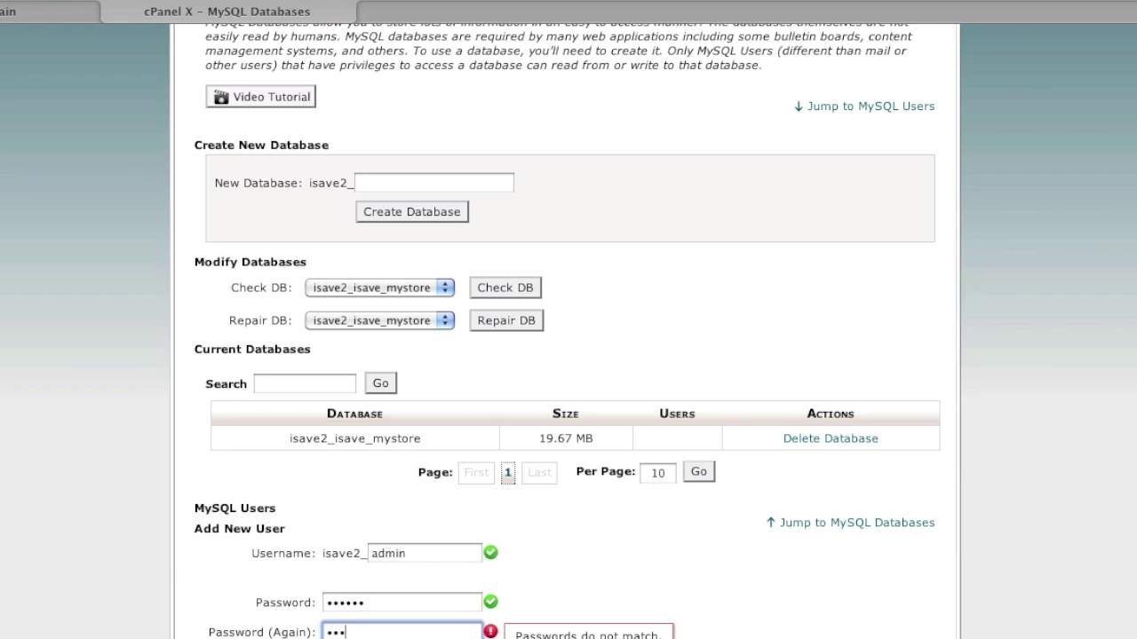
Create the isave2_admin user and return to the MySQL Databases list.
scroll(419, 621, down, 5)
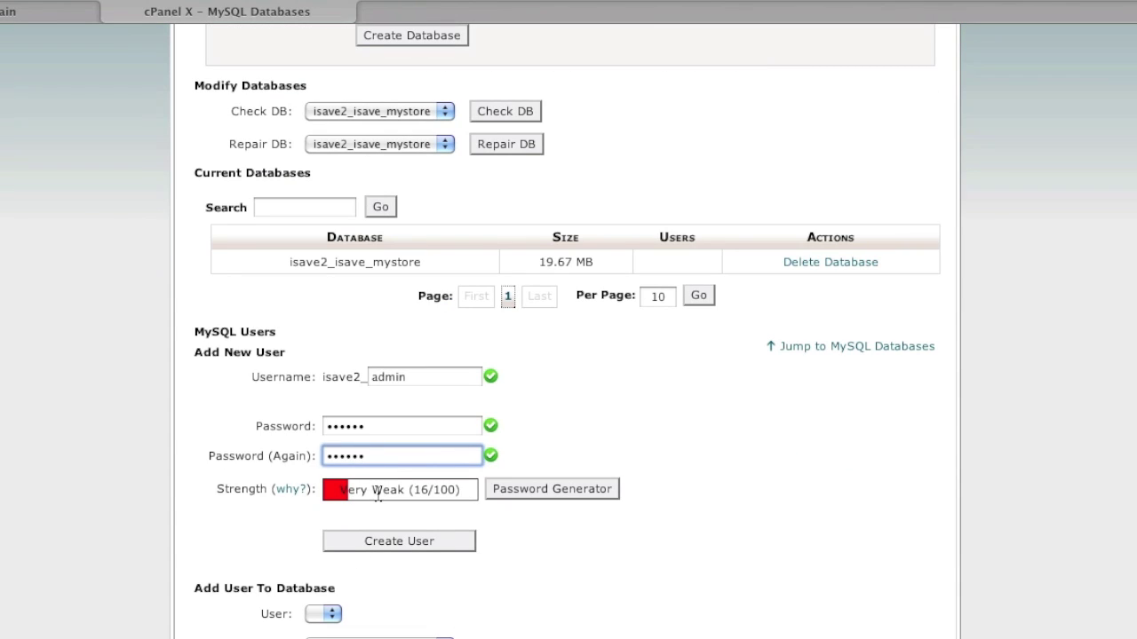
drag(373, 490, 453, 490)
click(378, 491)
click(399, 540)
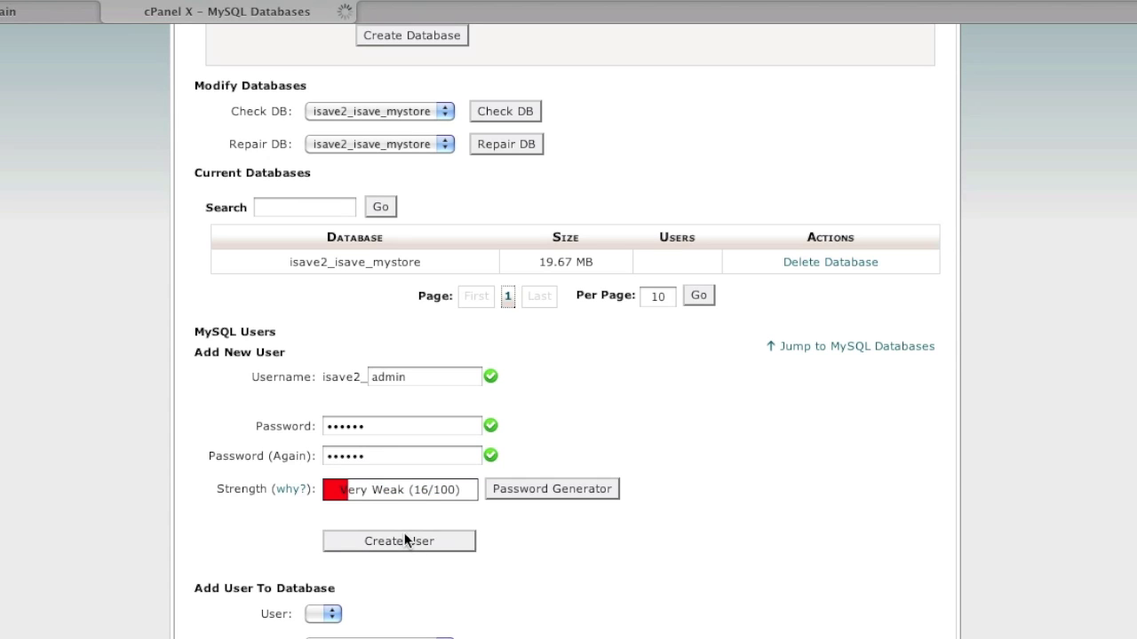
click(589, 264)
scroll(505, 560, down, 10)
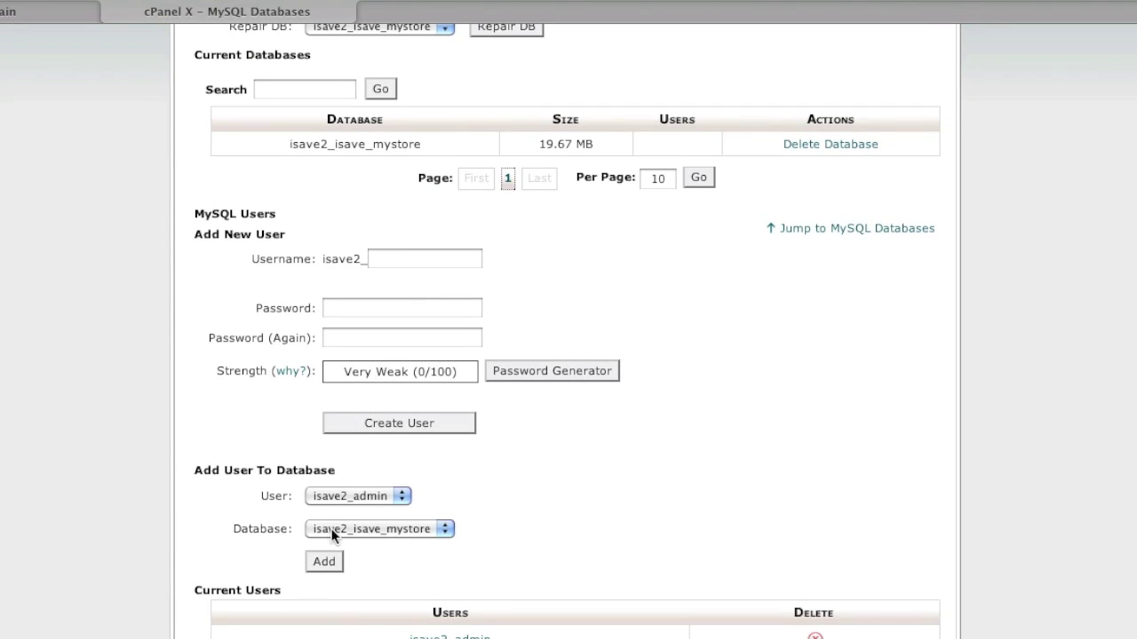
Add isave2_admin to isave2_isave_mystore with ALL PRIVILEGES, save, and return to MySQL Databases.
click(340, 499)
click(340, 499)
click(343, 530)
click(343, 530)
click(324, 562)
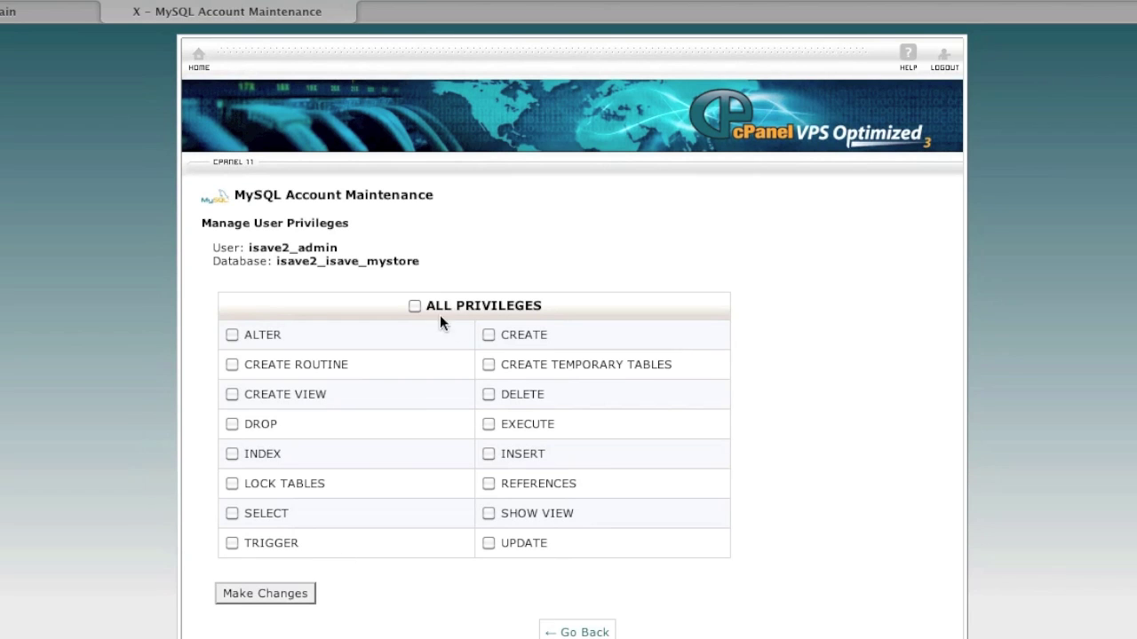
click(414, 306)
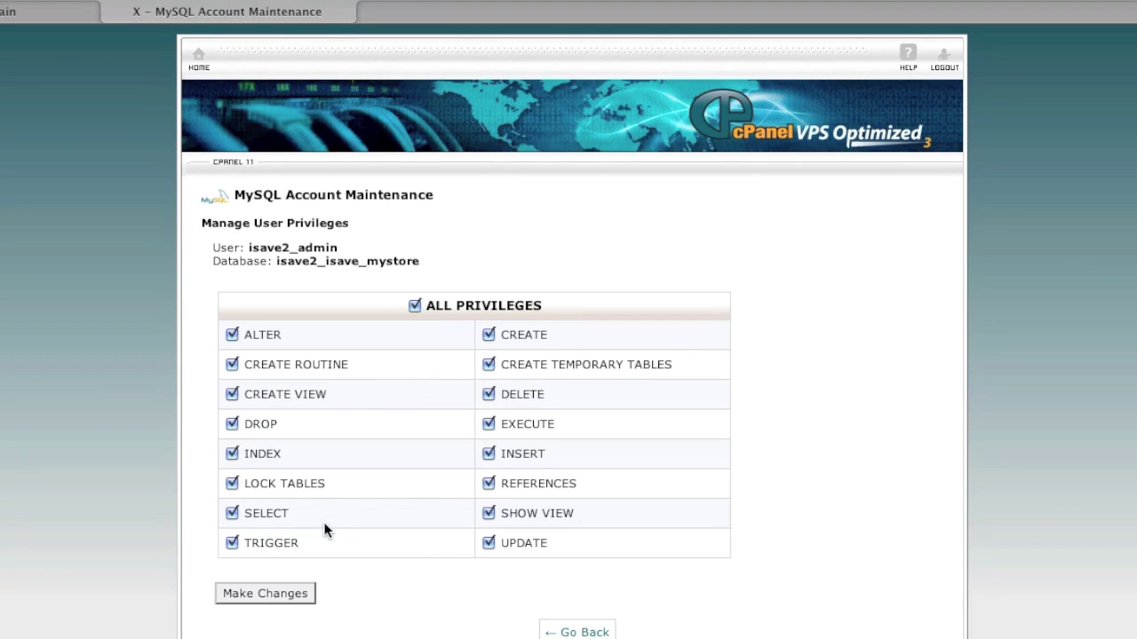
click(286, 591)
click(592, 267)
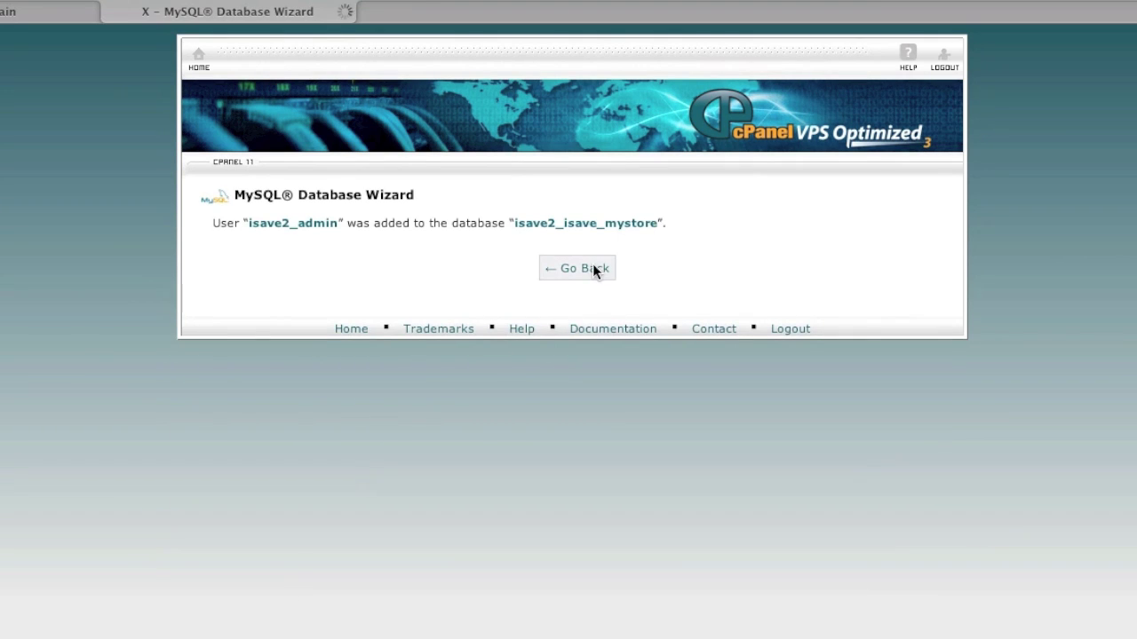
Go to the cPanel home page and launch File Manager from the Files section.
click(192, 56)
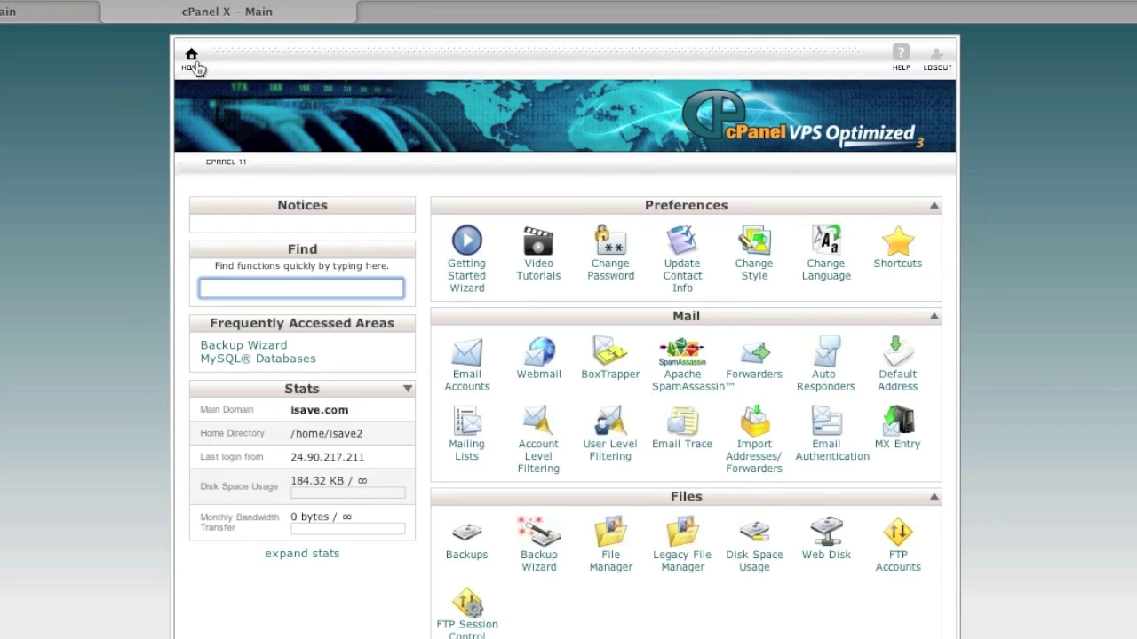
scroll(551, 333, down, 2)
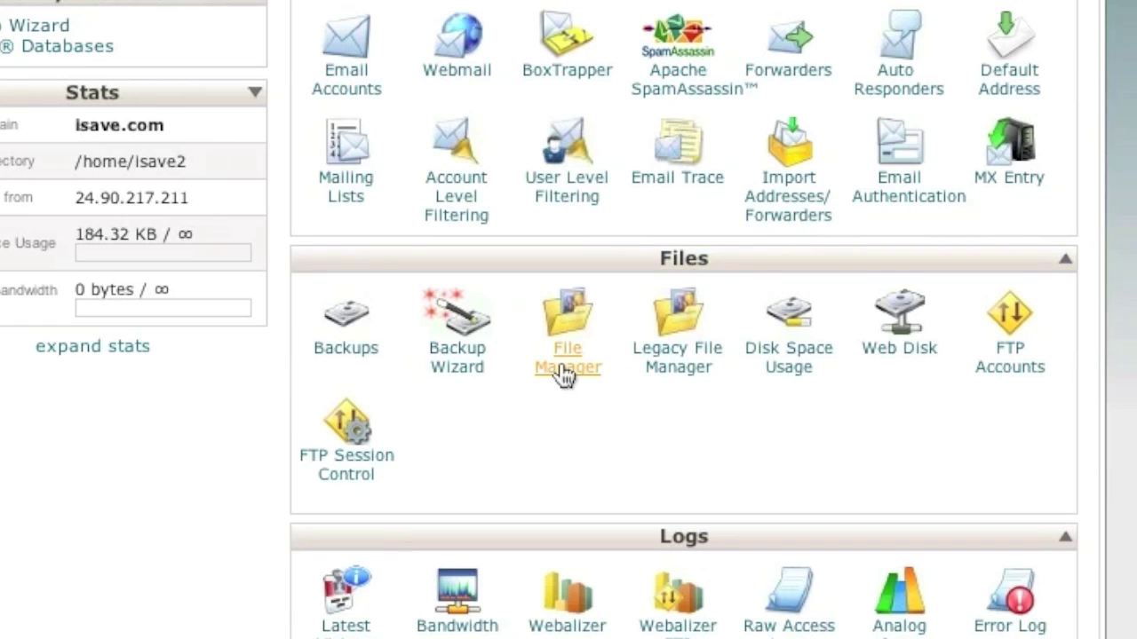
click(565, 373)
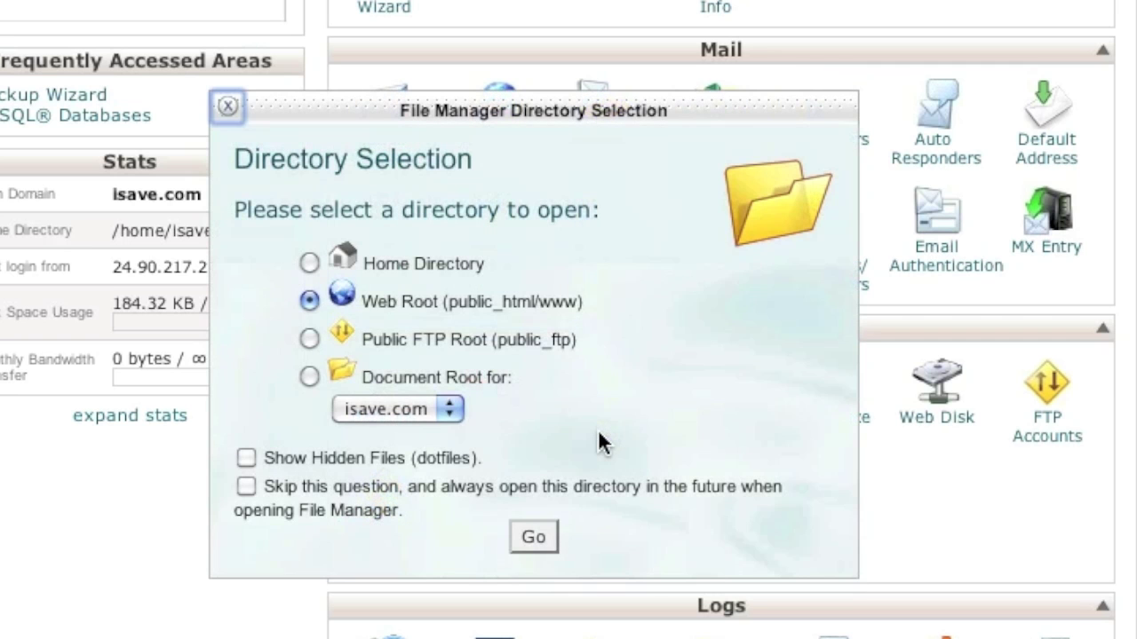
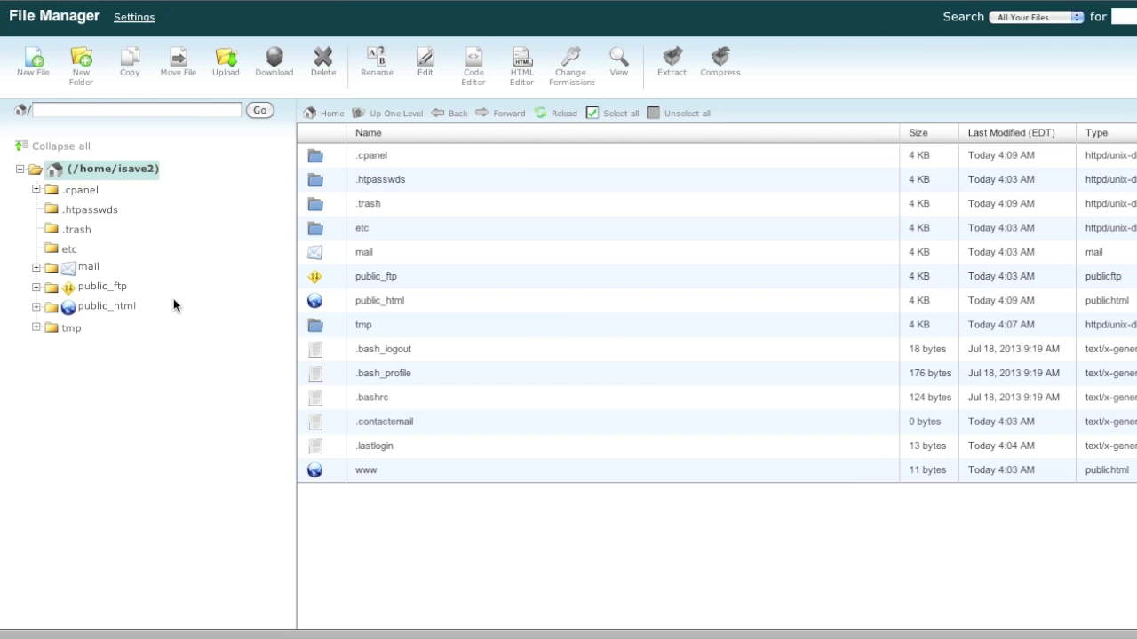
Navigate into the public_html folder, which contains only cgi-bin and .htaccess.
click(128, 307)
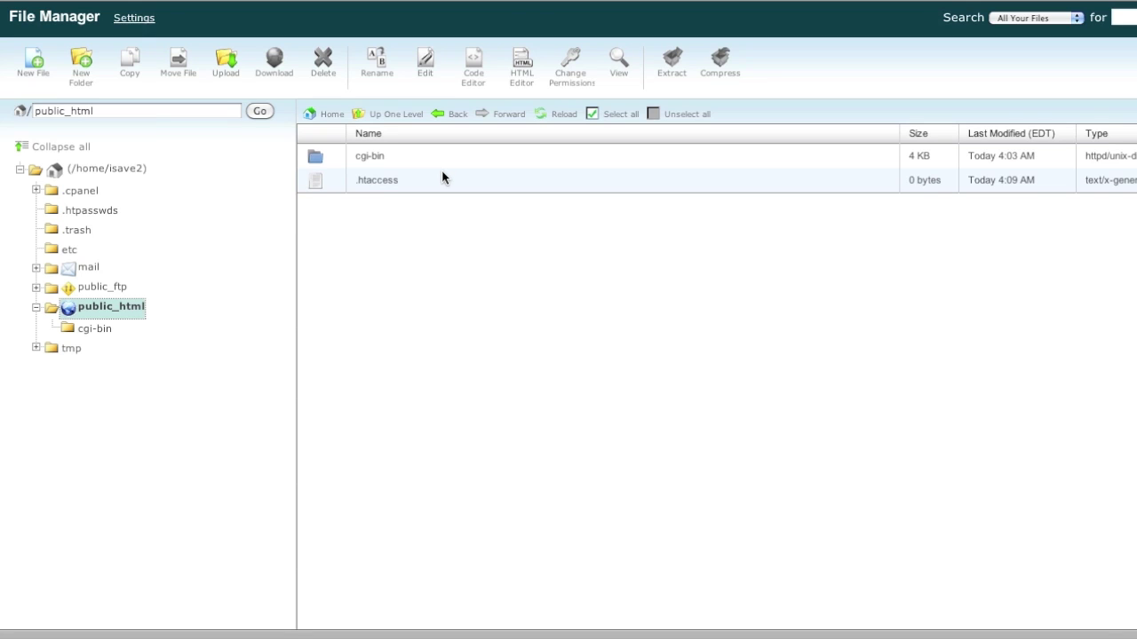
click(101, 168)
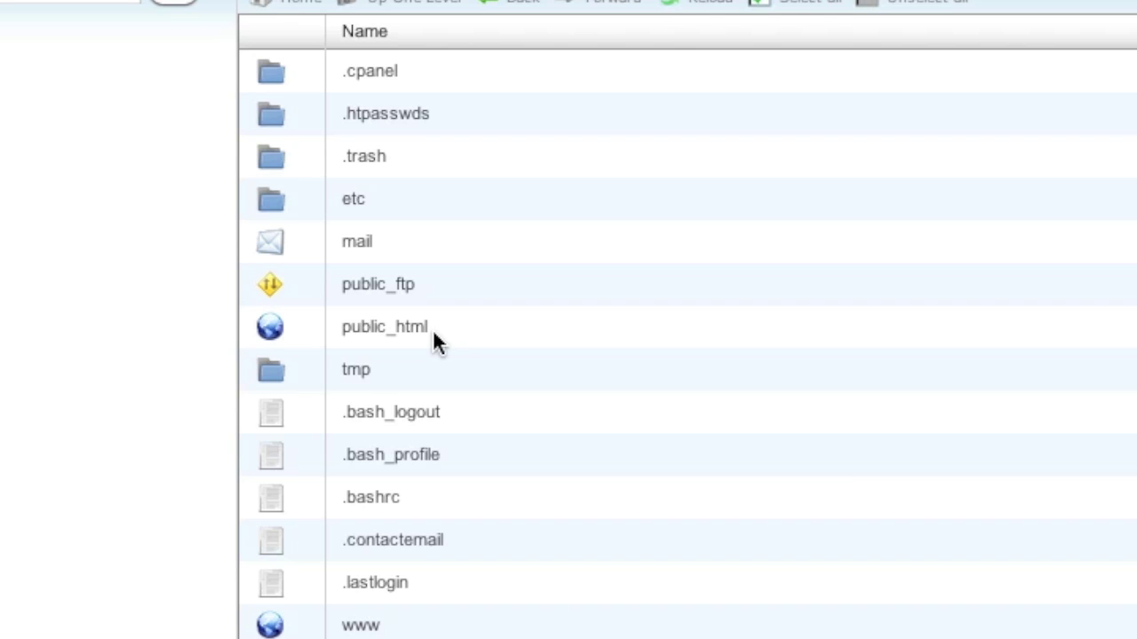
double_click(433, 330)
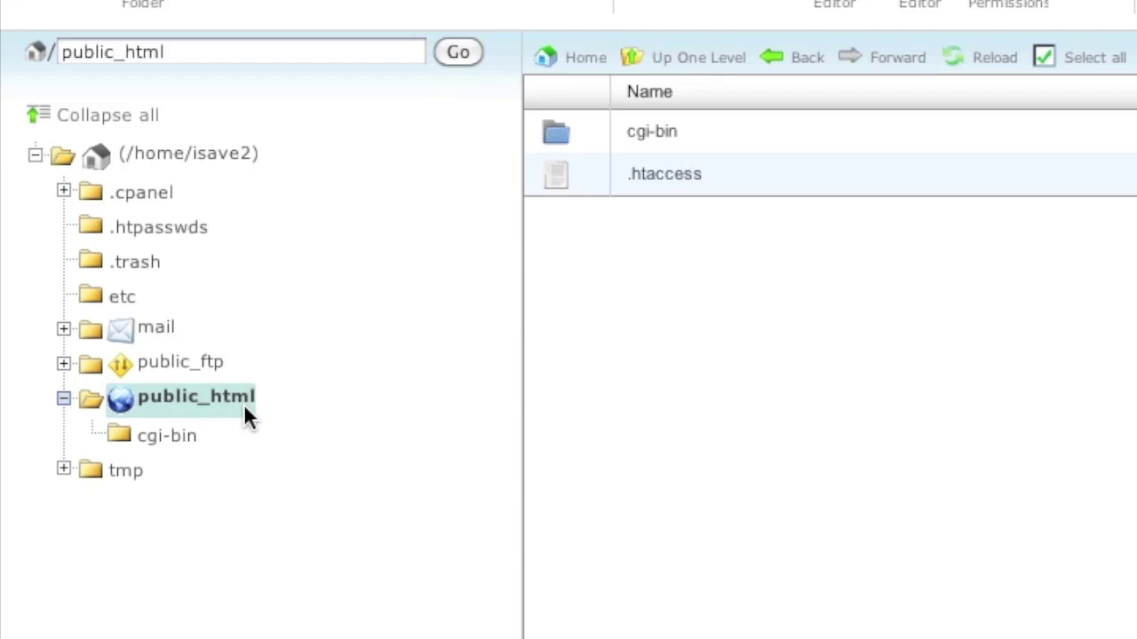
click(229, 158)
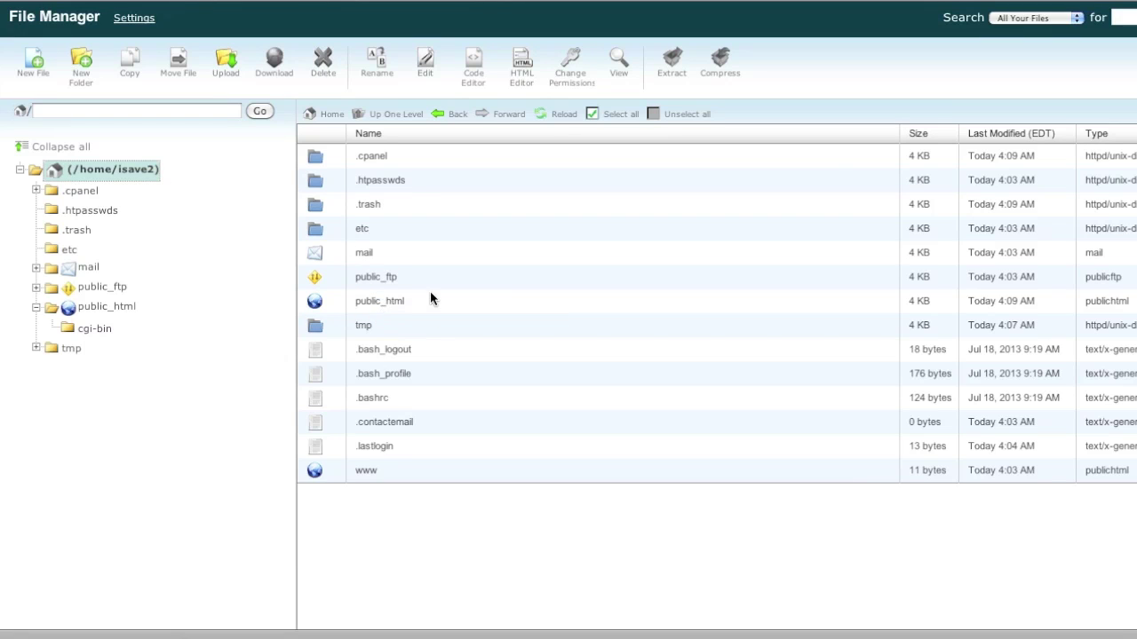
double_click(428, 300)
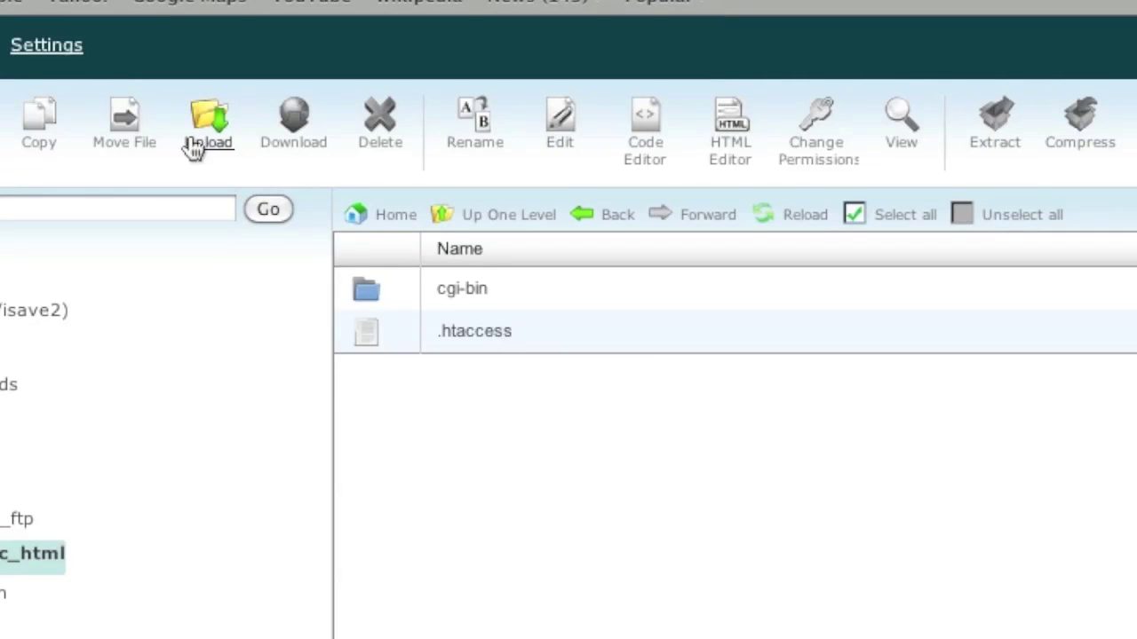
Upload public_html.zip from Downloads into public_html and return to the folder listing.
click(194, 142)
click(64, 121)
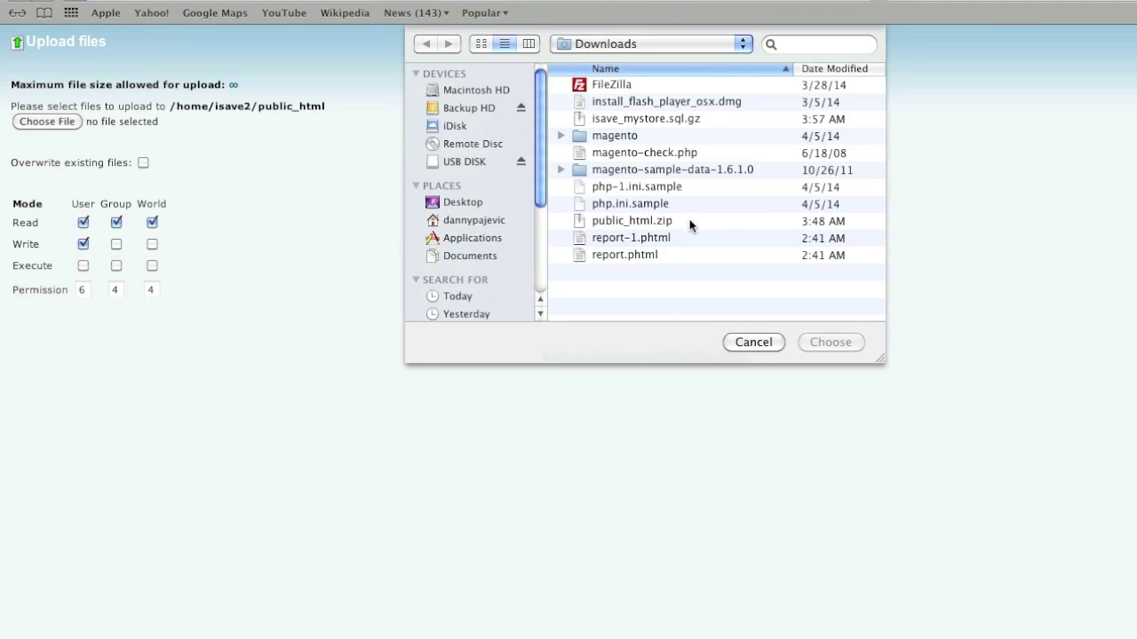
click(664, 221)
click(831, 342)
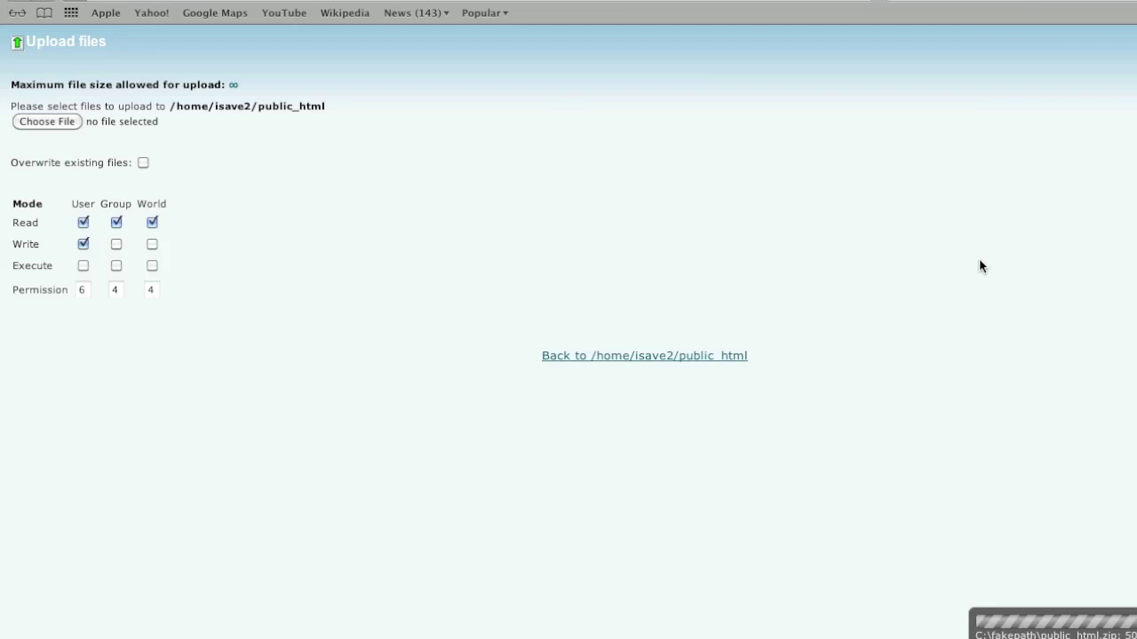
click(619, 357)
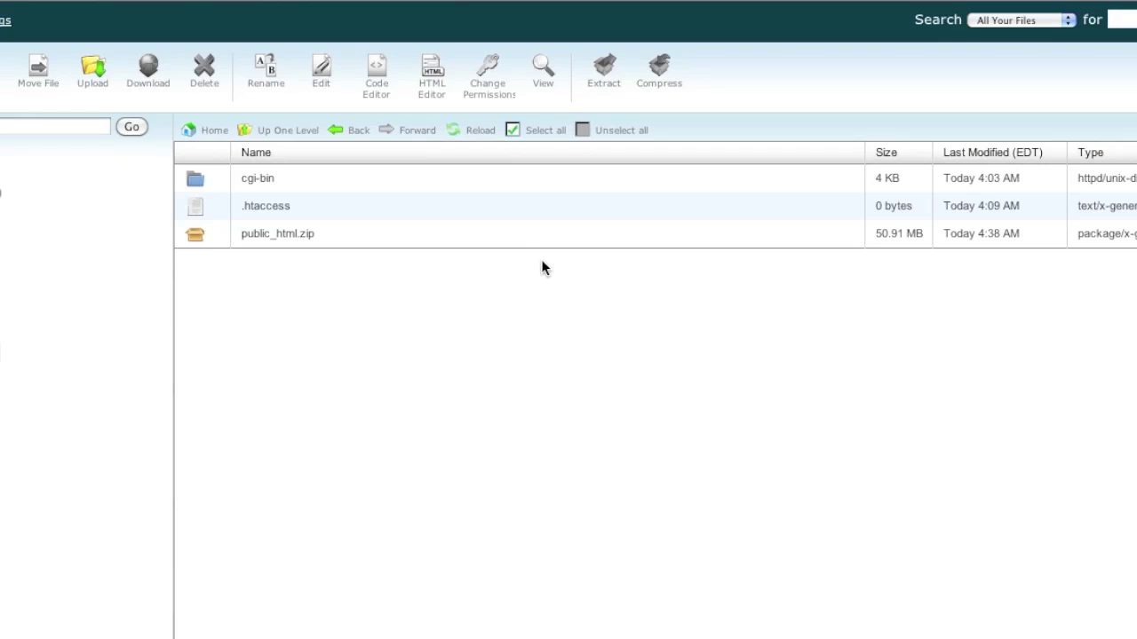
Extract public_html.zip into /public_html.
click(519, 244)
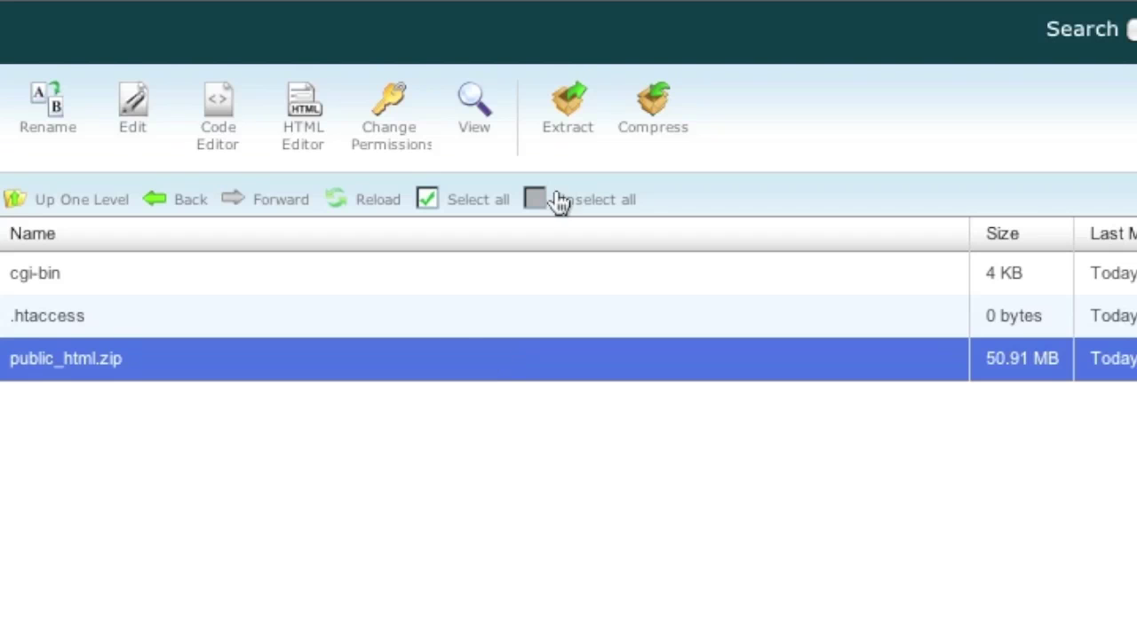
click(573, 102)
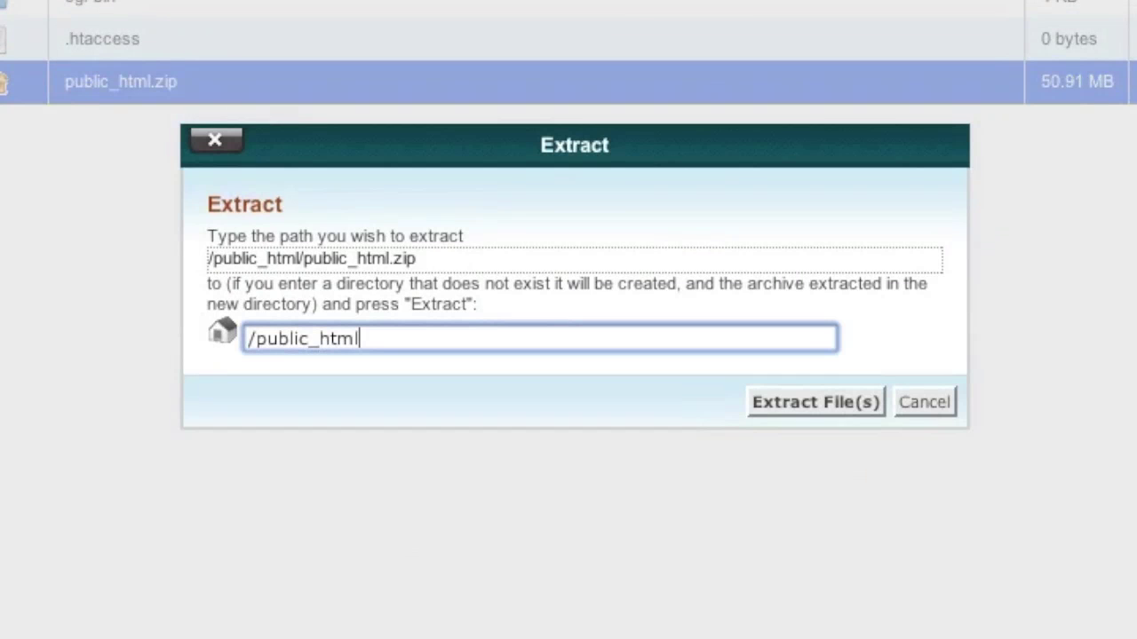
click(836, 408)
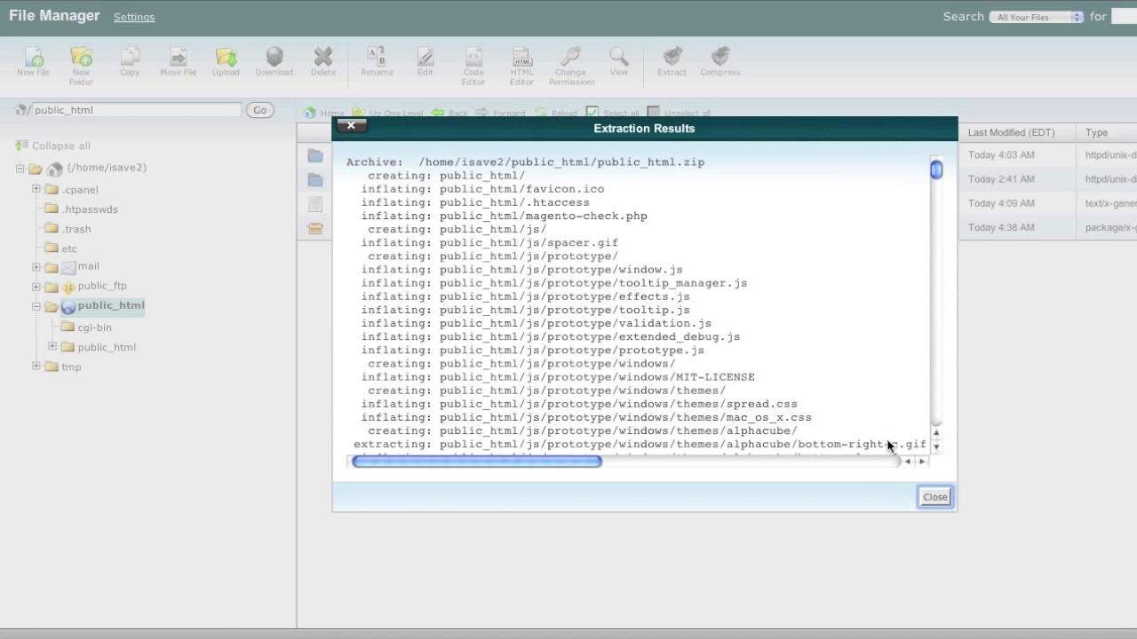
click(932, 498)
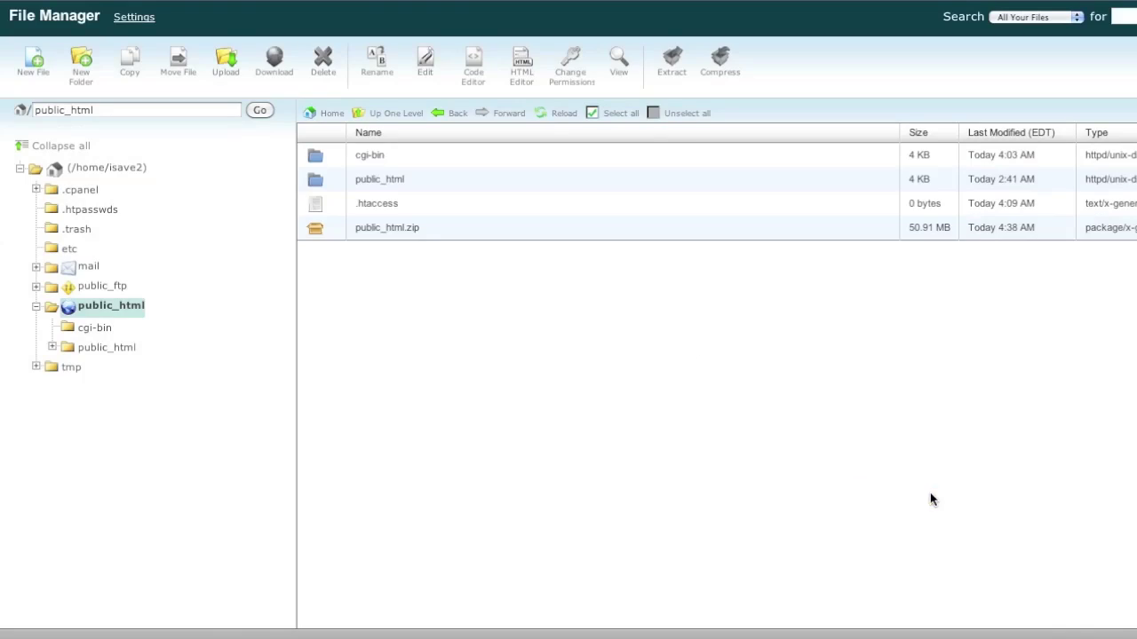
Delete the public_html.zip archive, leaving the extracted public_html folder.
click(508, 231)
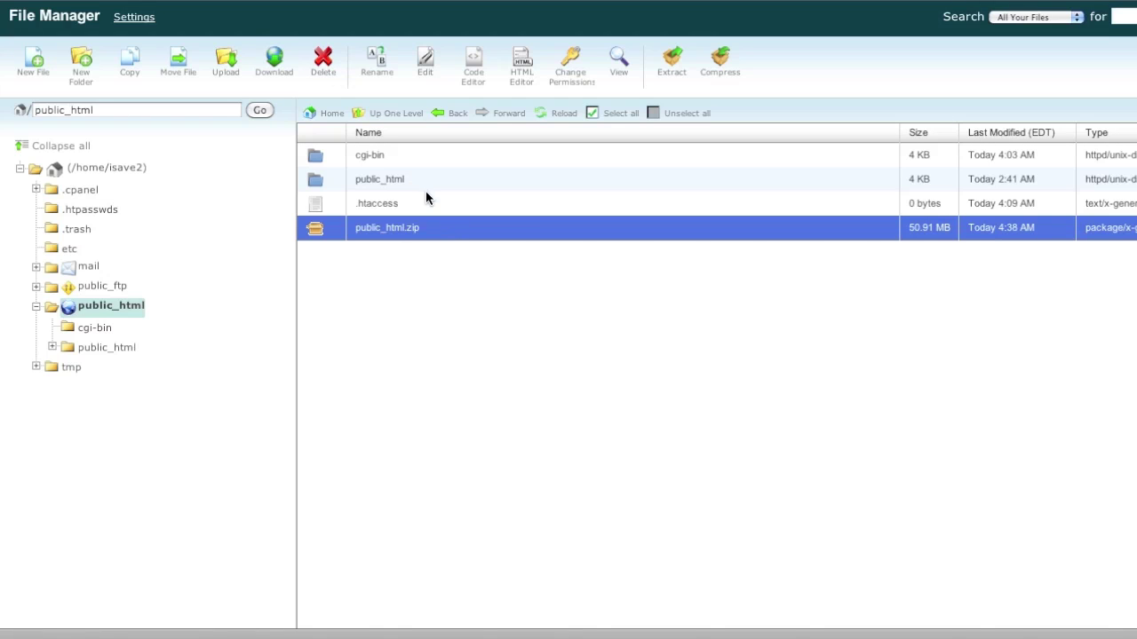
click(322, 63)
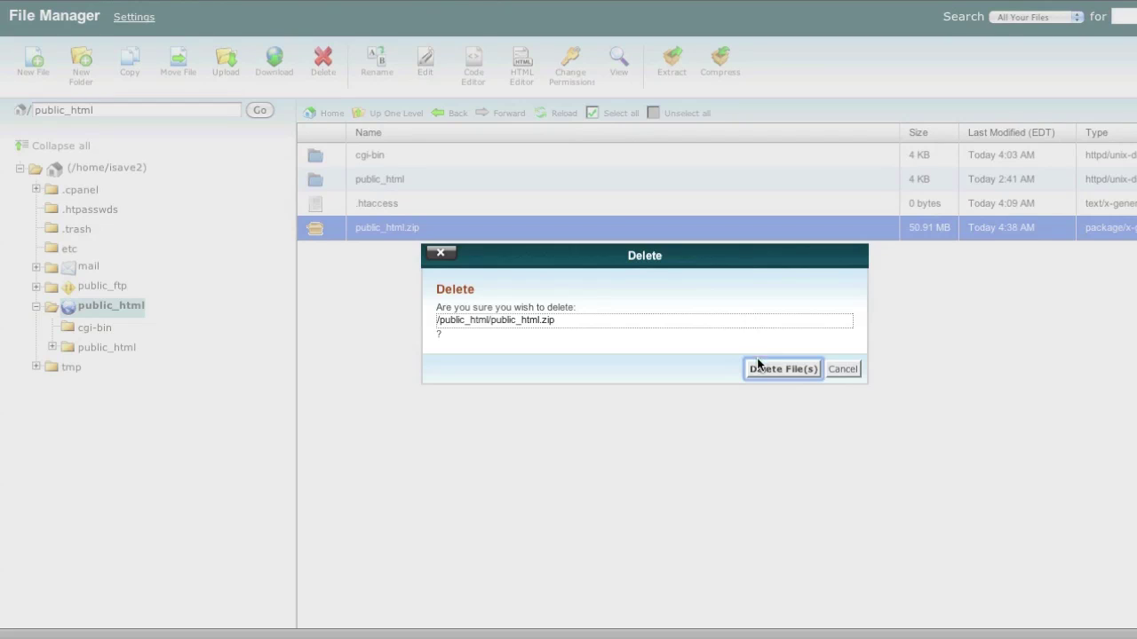
click(762, 368)
click(475, 182)
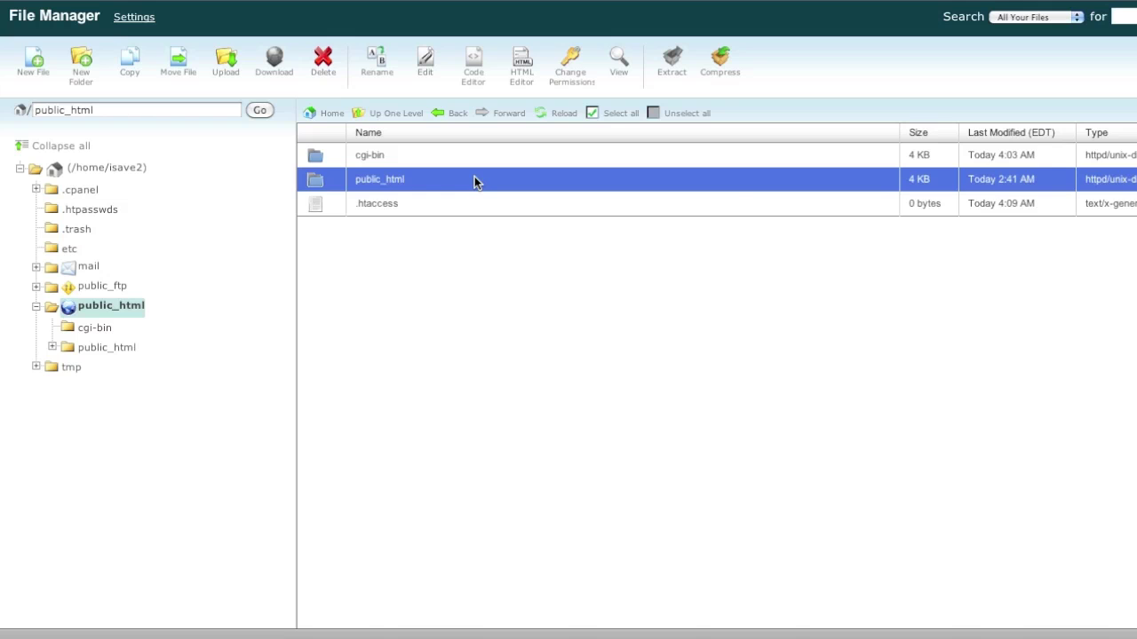
Open the nested public_html folder and select every item from app to RELEASE_NOTES.txt.
double_click(474, 181)
double_click(474, 181)
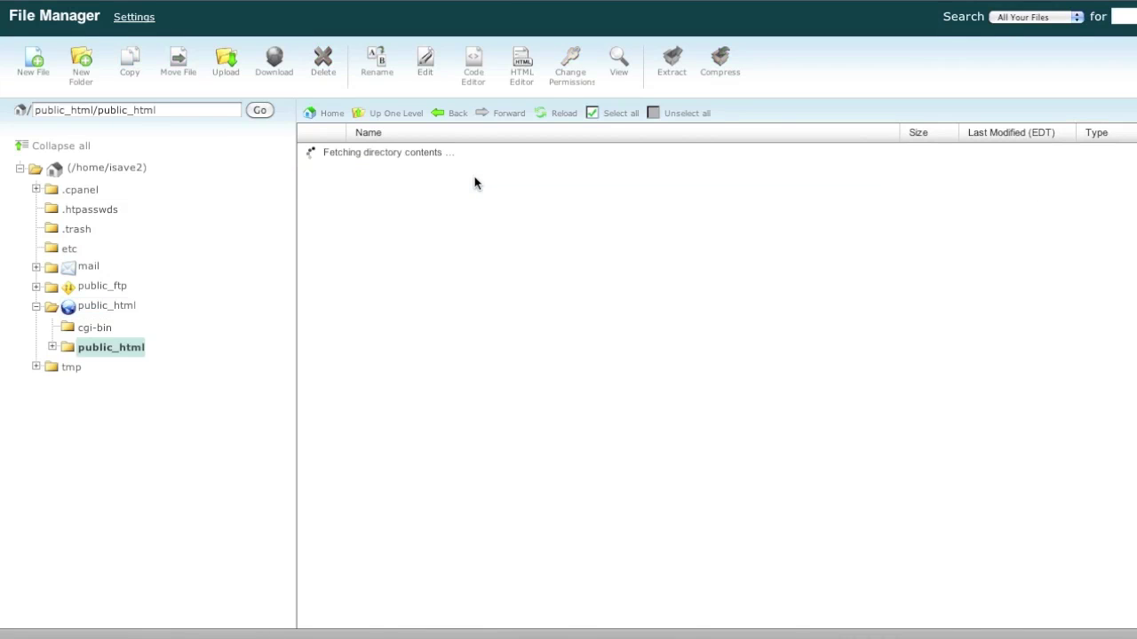
click(494, 158)
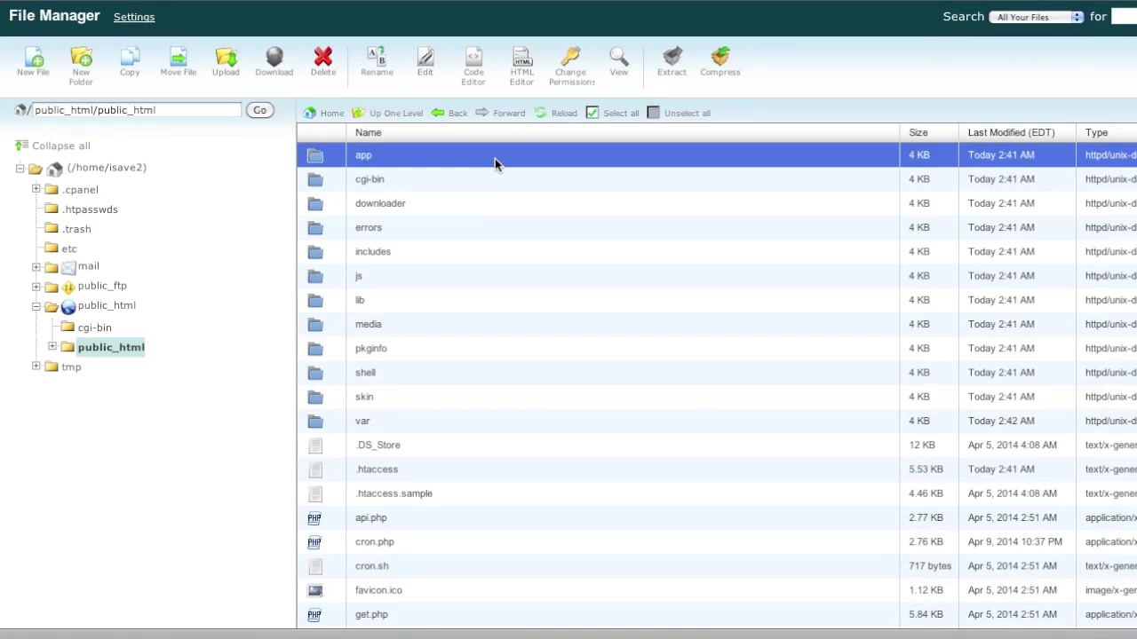
scroll(554, 232, down, 3)
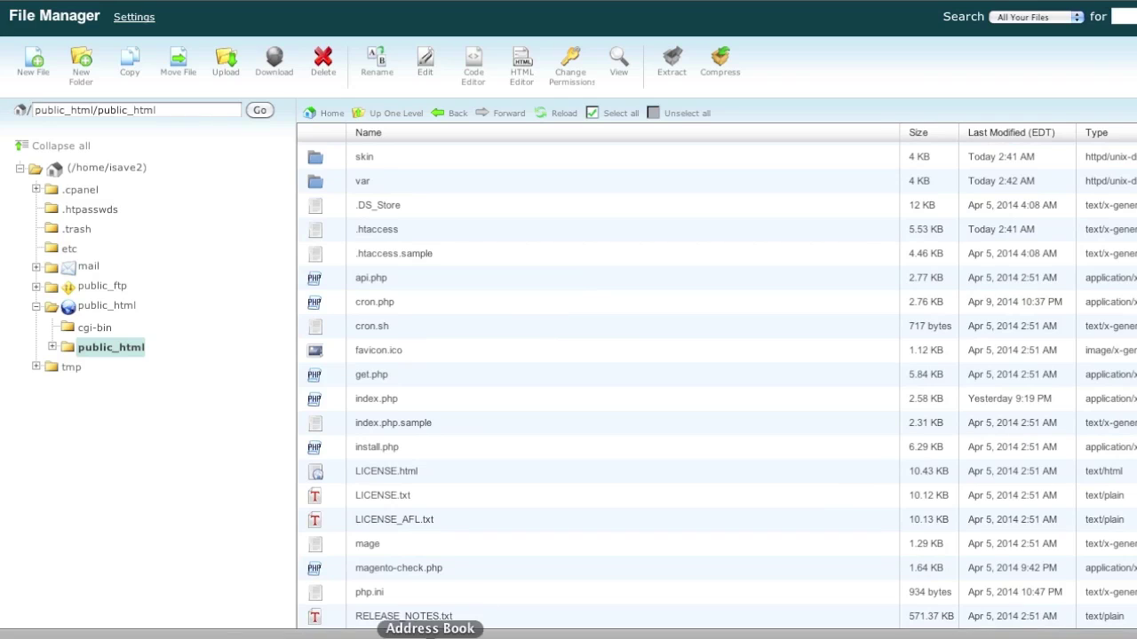
shift+click(454, 616)
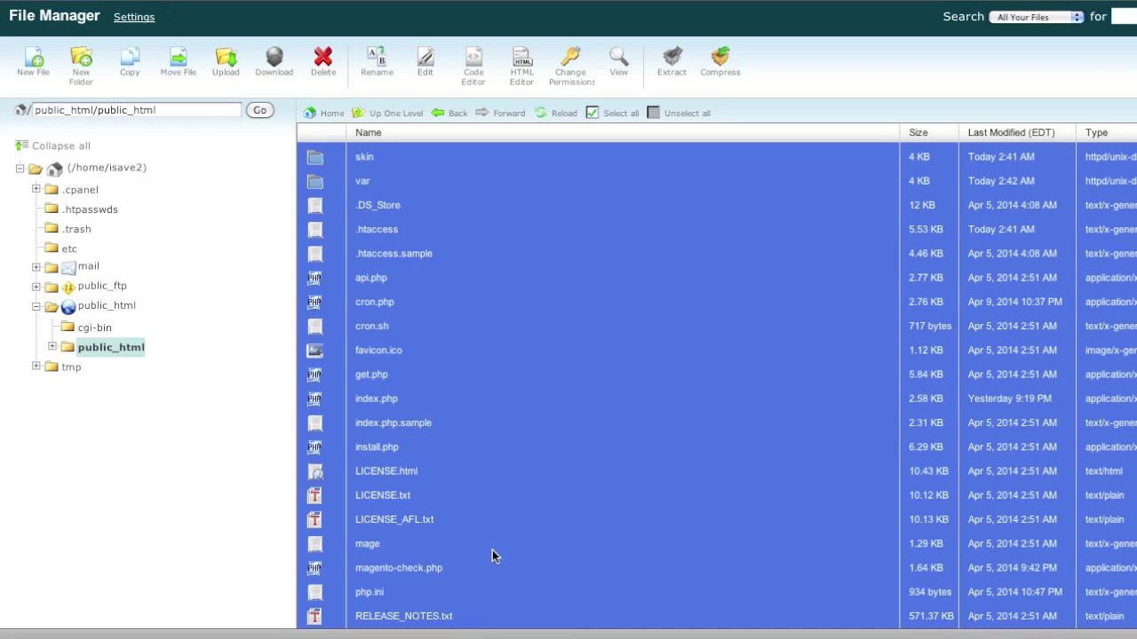
scroll(515, 386, up, 5)
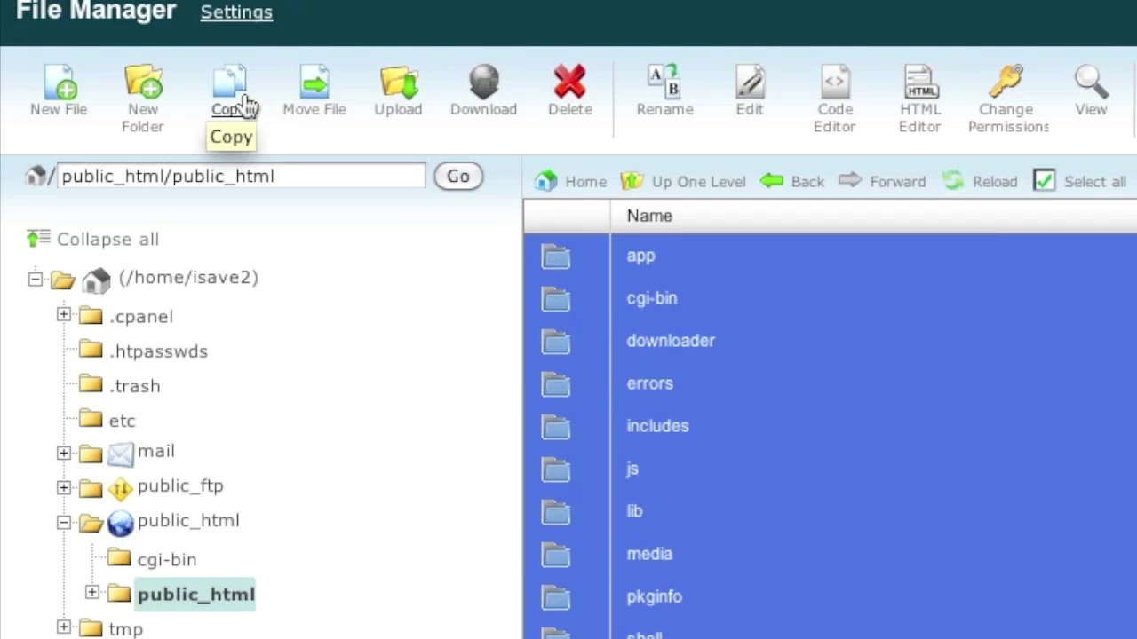
Move the selected files to /public_html by trimming the nested folder from the destination path.
click(312, 107)
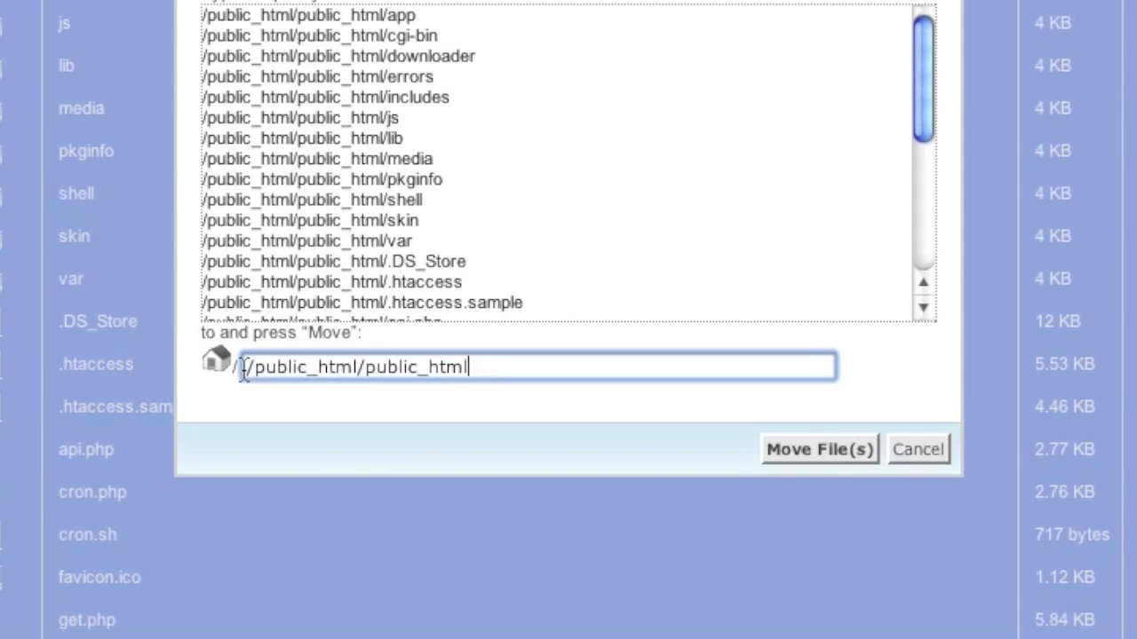
drag(246, 370, 358, 373)
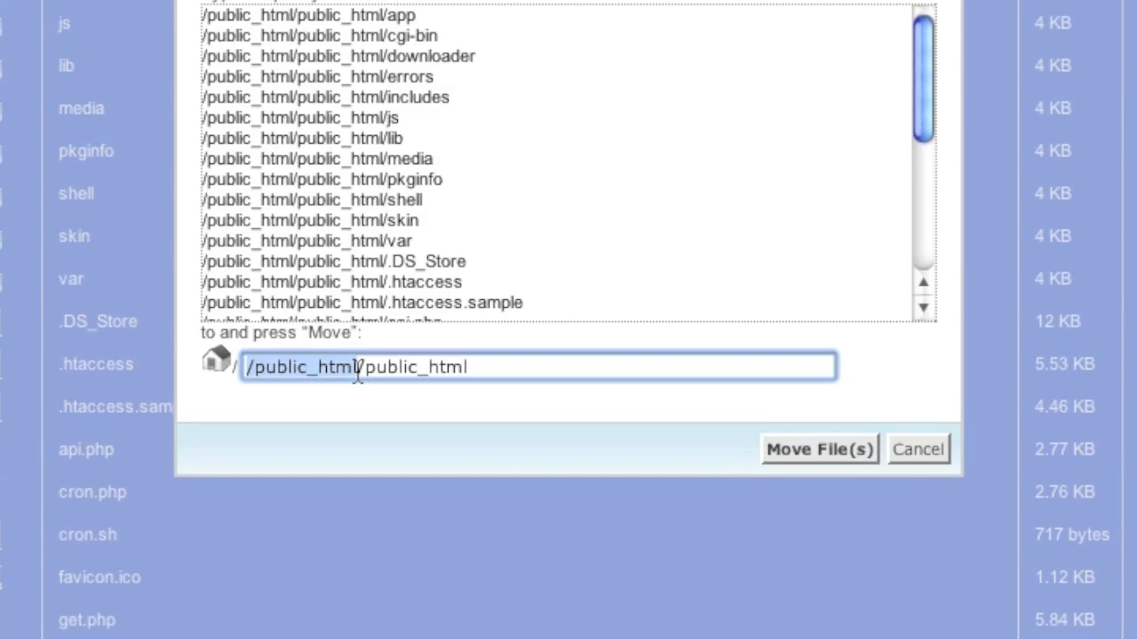
click(487, 370)
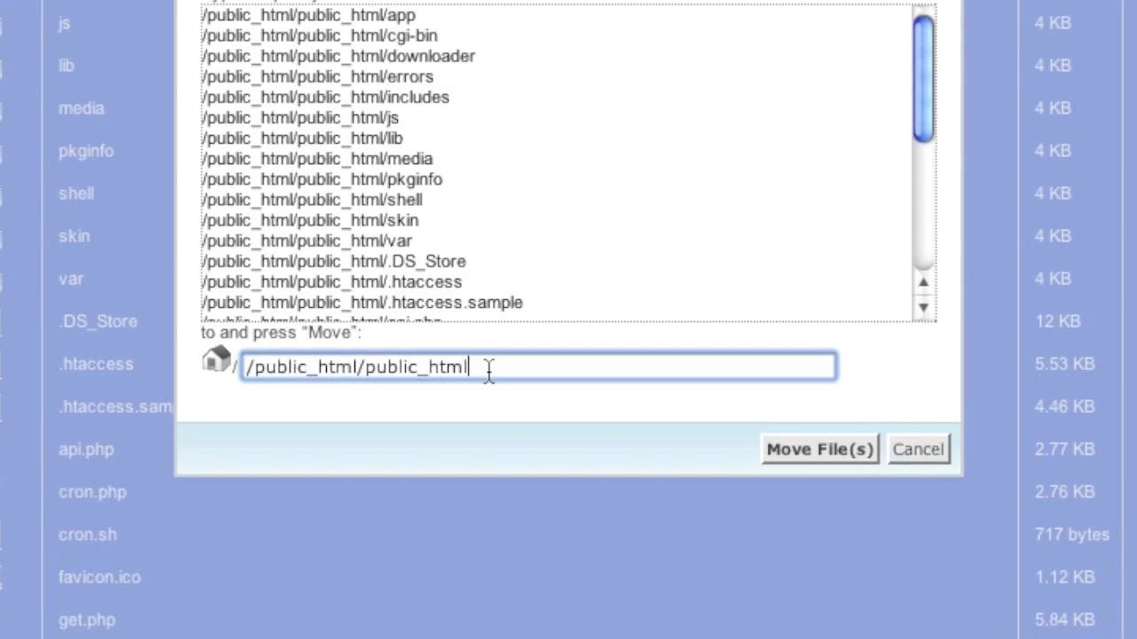
drag(486, 369, 359, 373)
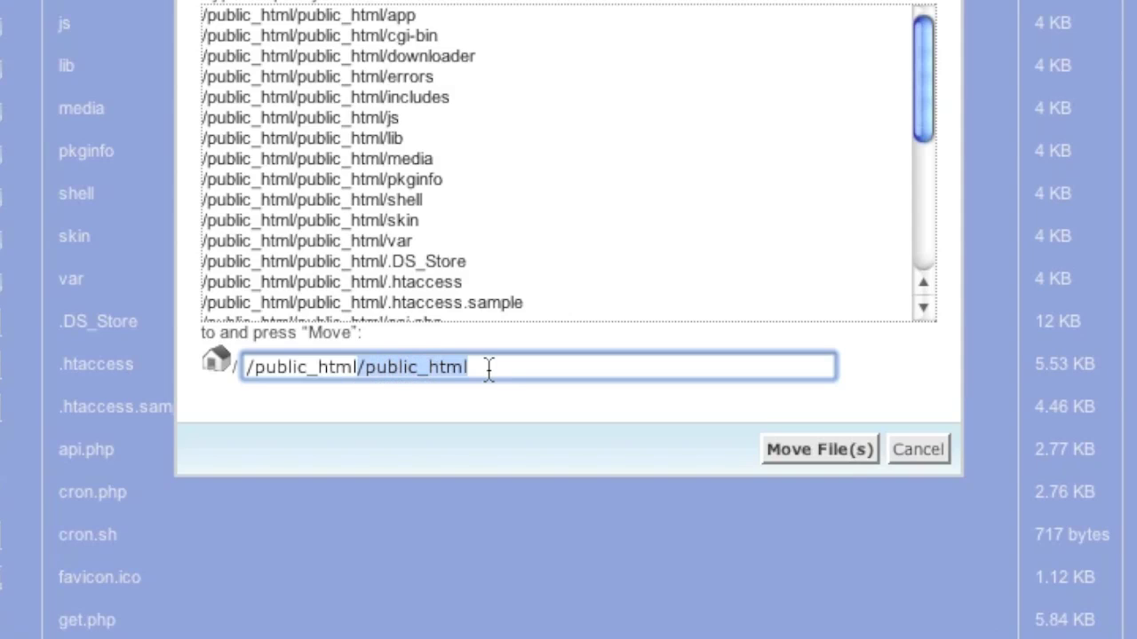
drag(358, 373, 473, 373)
key(BackSpace)
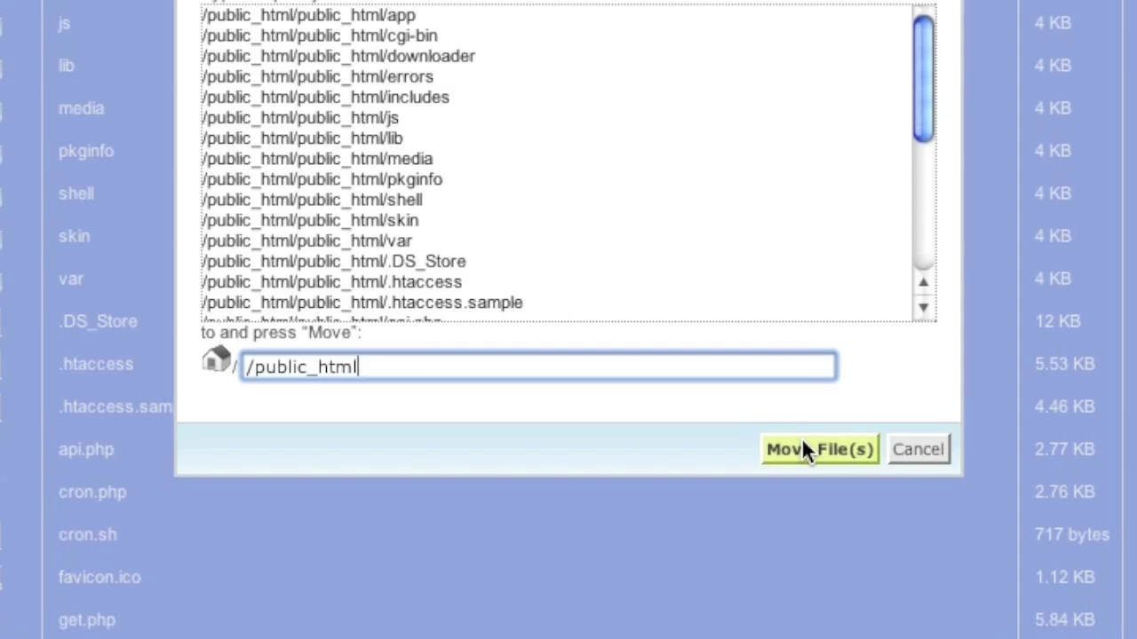
click(803, 444)
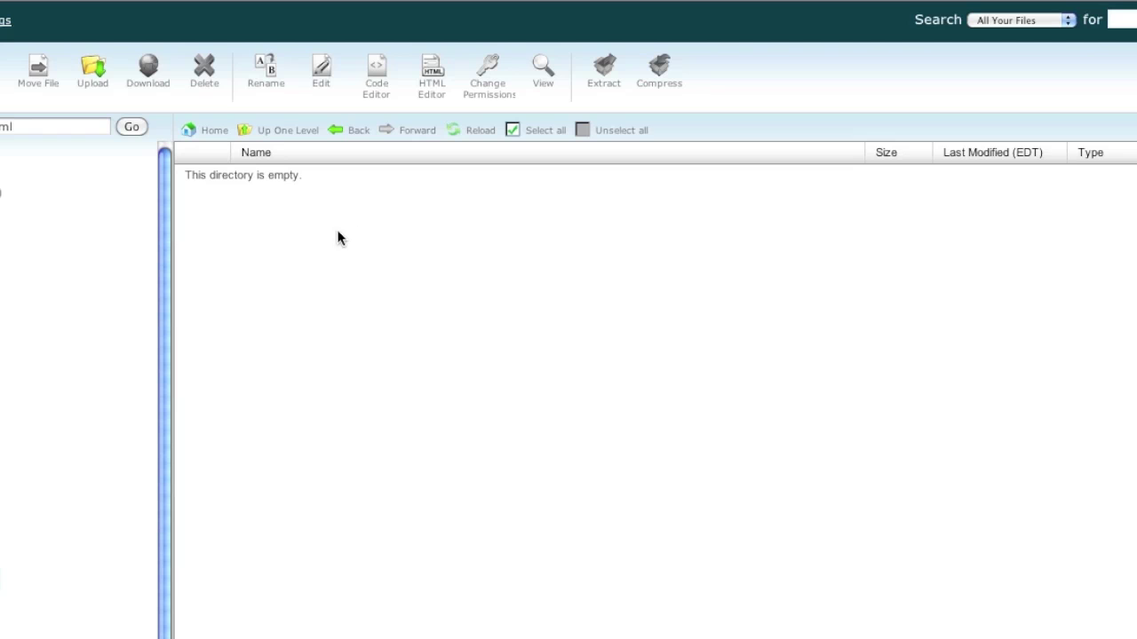
click(275, 142)
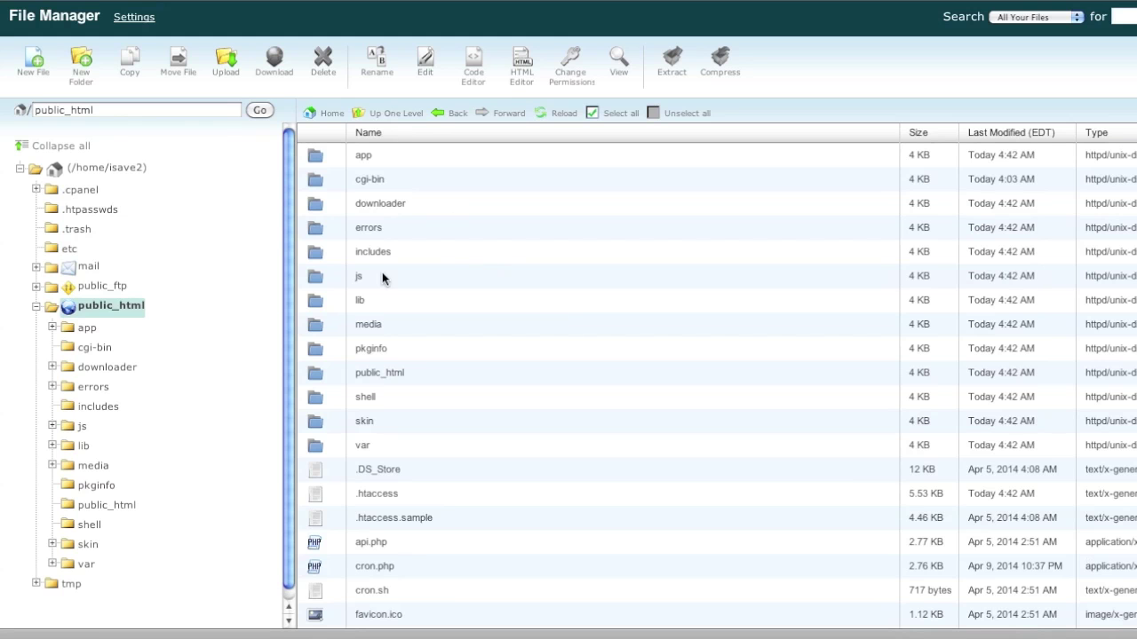
scroll(414, 305, down, 3)
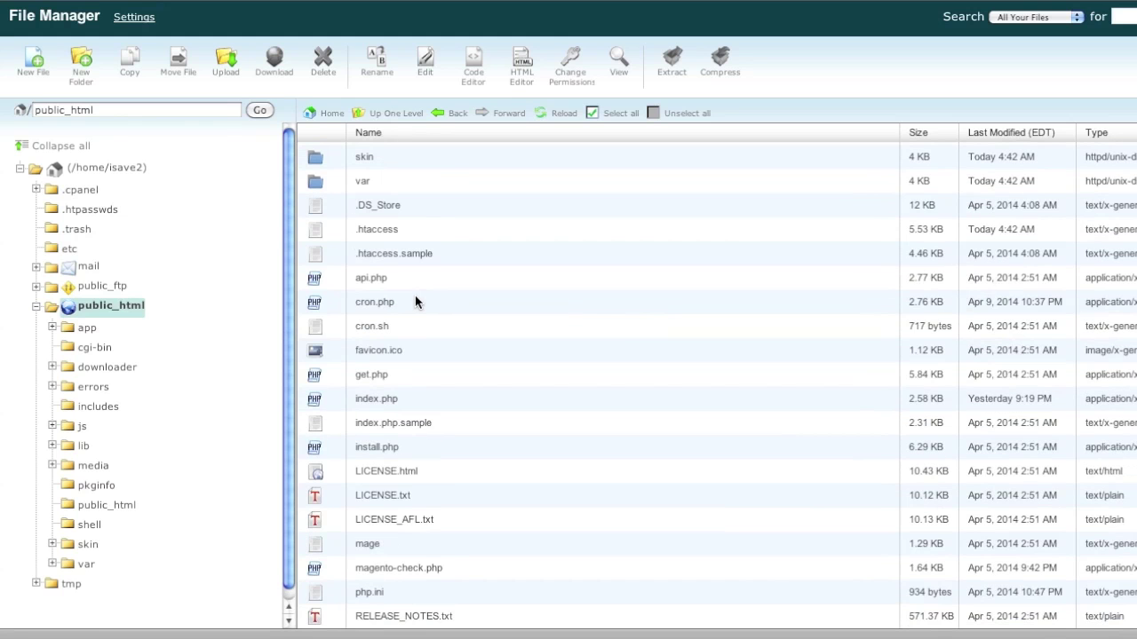
scroll(414, 305, up, 3)
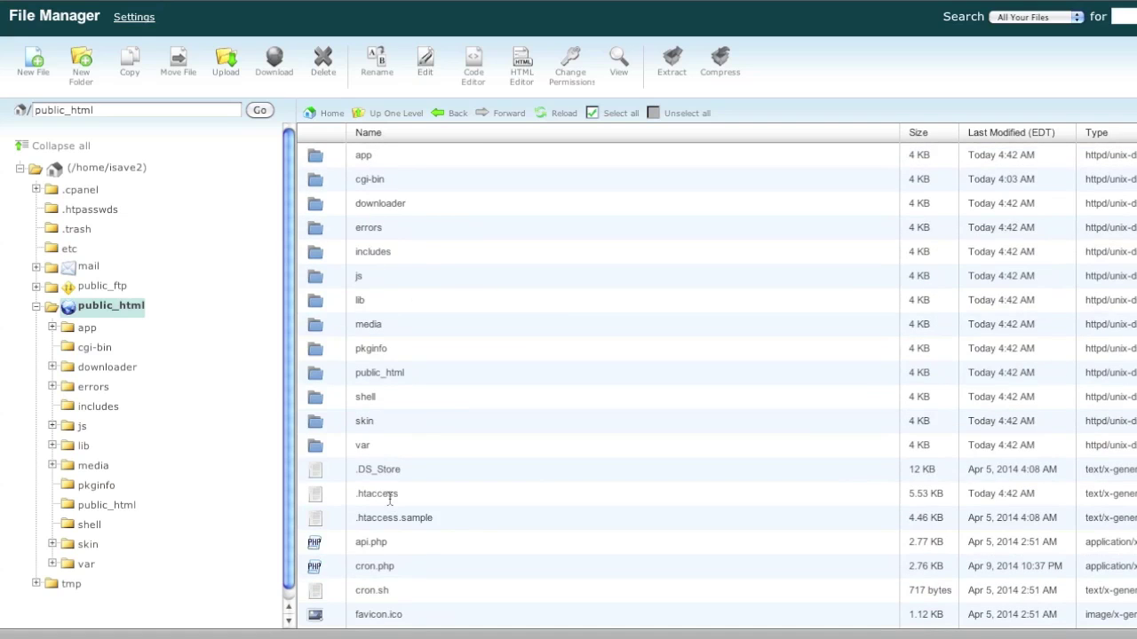
Delete the empty nested public_html folder.
click(423, 373)
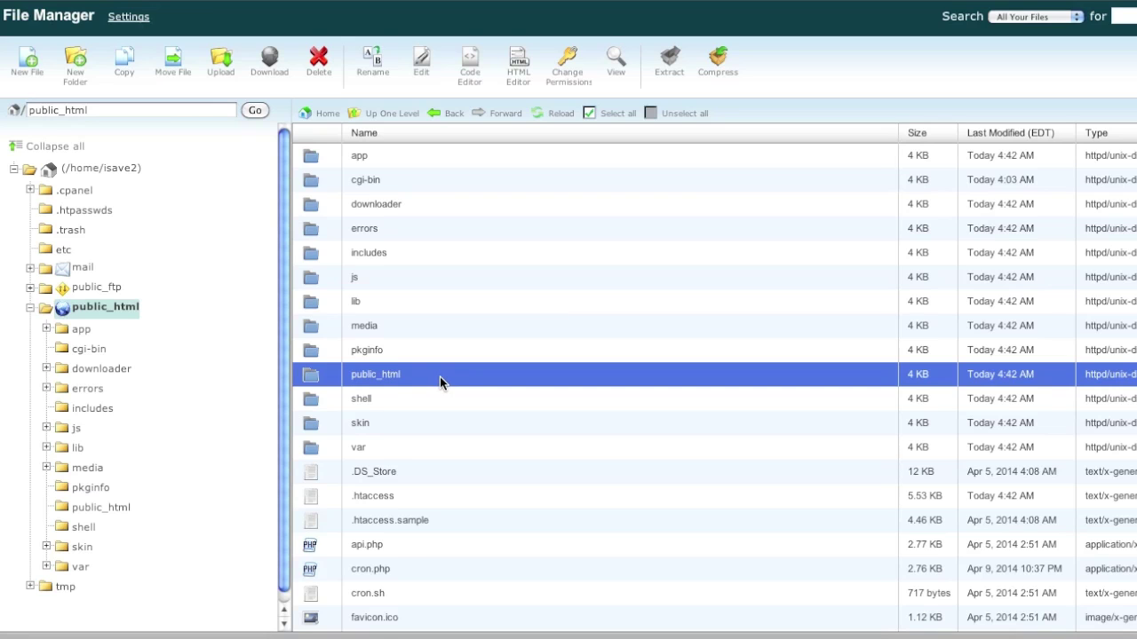
click(318, 57)
click(786, 377)
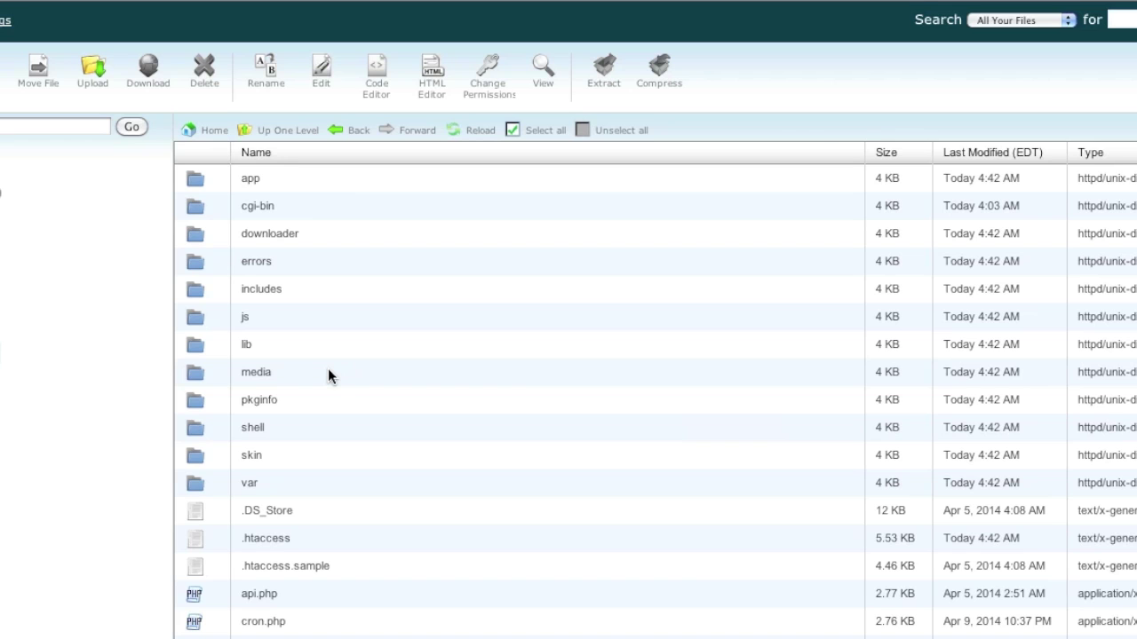
Open app/etc/local.xml in the text editor.
double_click(303, 181)
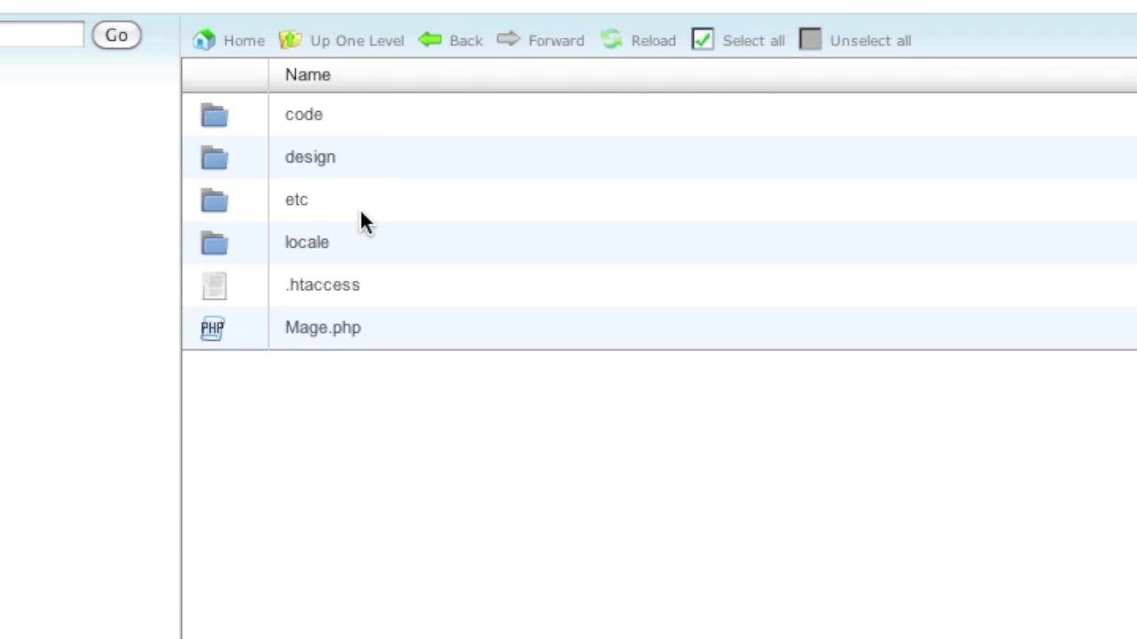
double_click(363, 215)
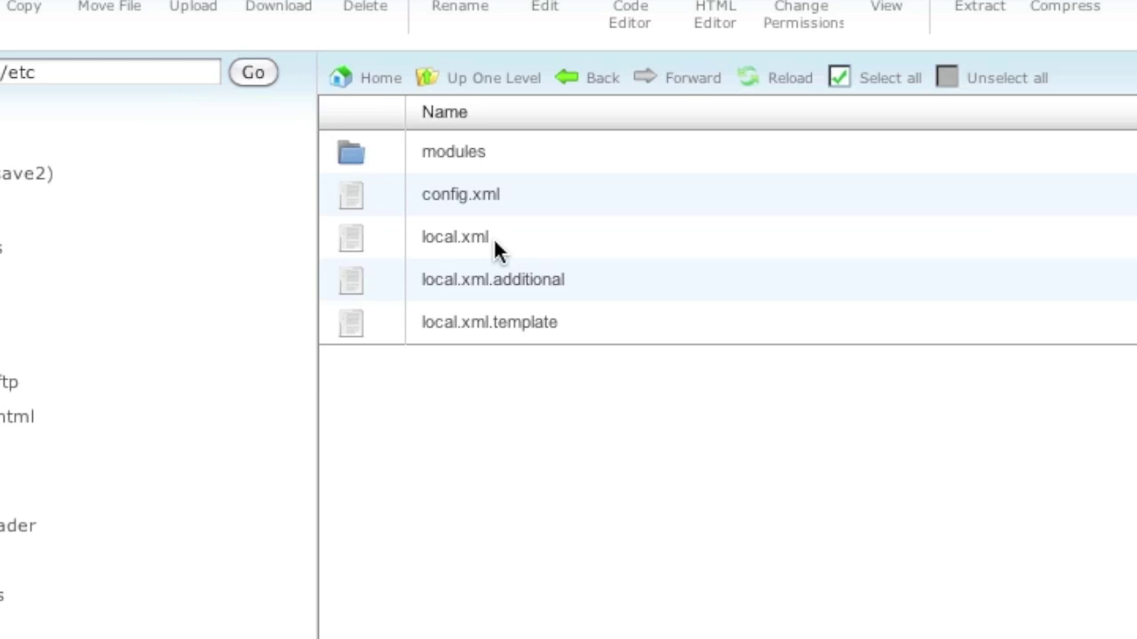
click(553, 238)
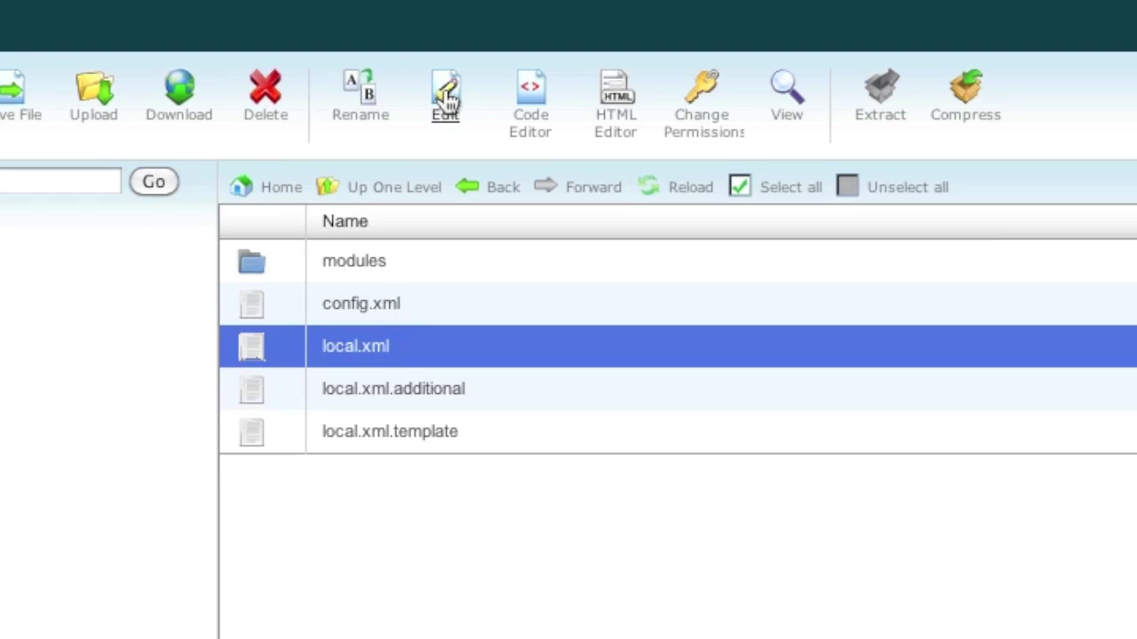
click(447, 99)
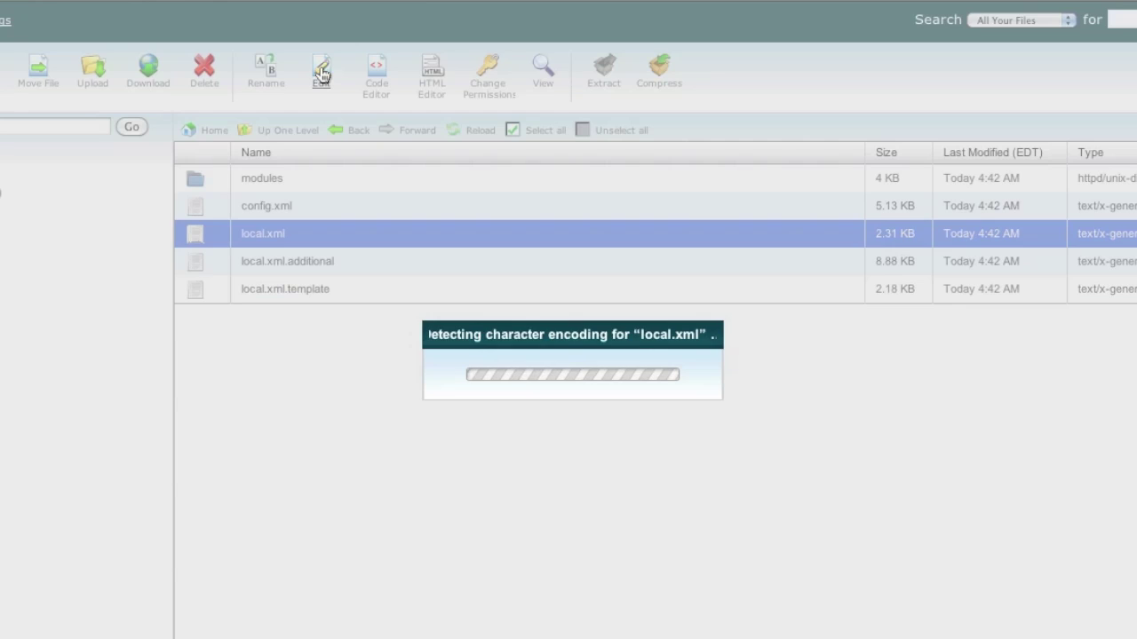
click(846, 571)
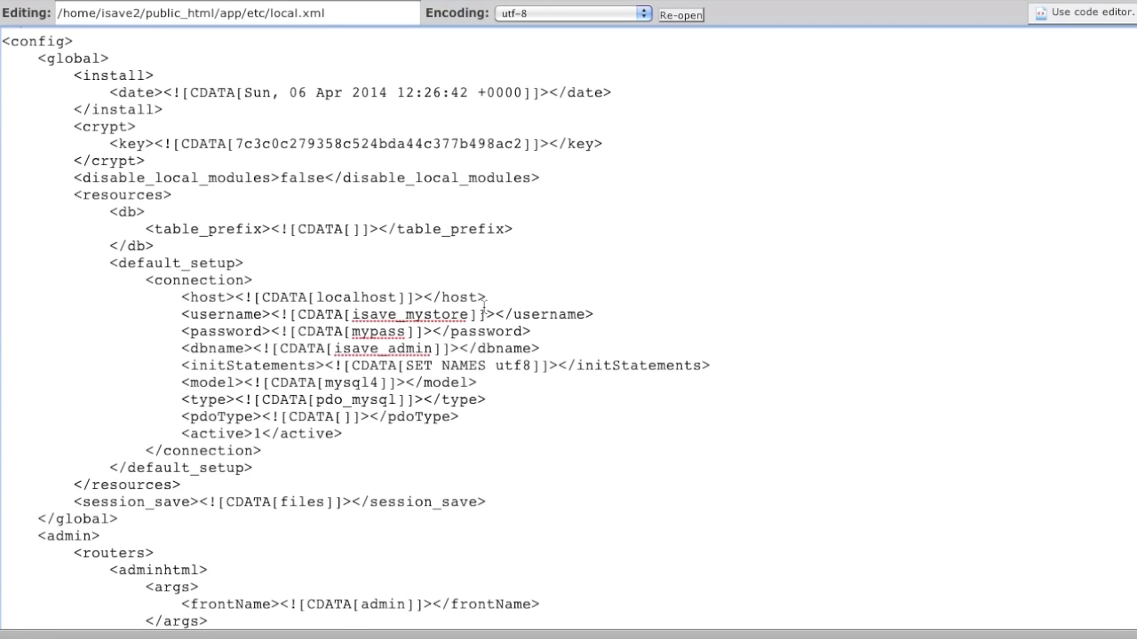
Copy the database name from MySQL Databases and paste it over the dbname value isave_admin.
right_click(311, 636)
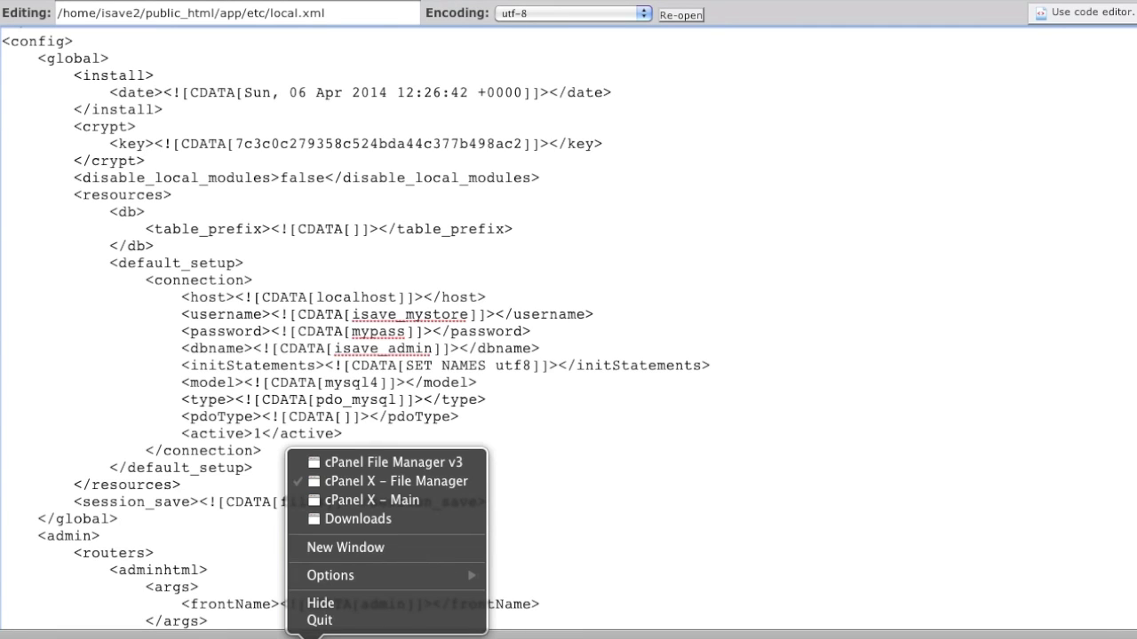
click(381, 501)
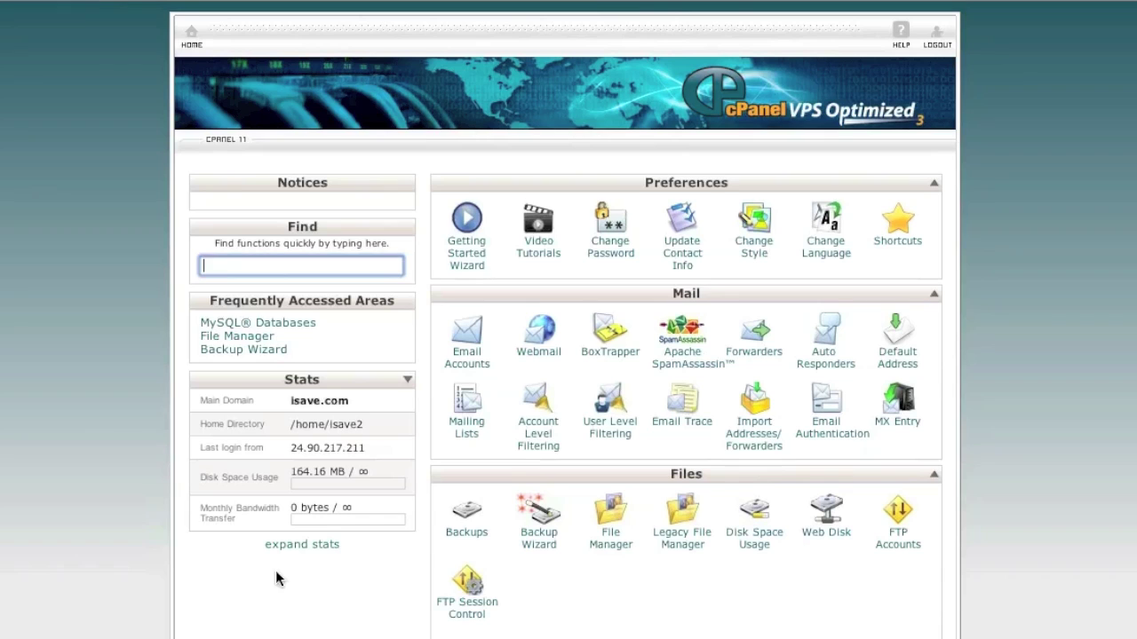
scroll(391, 617, down, 10)
scroll(405, 629, down, 1)
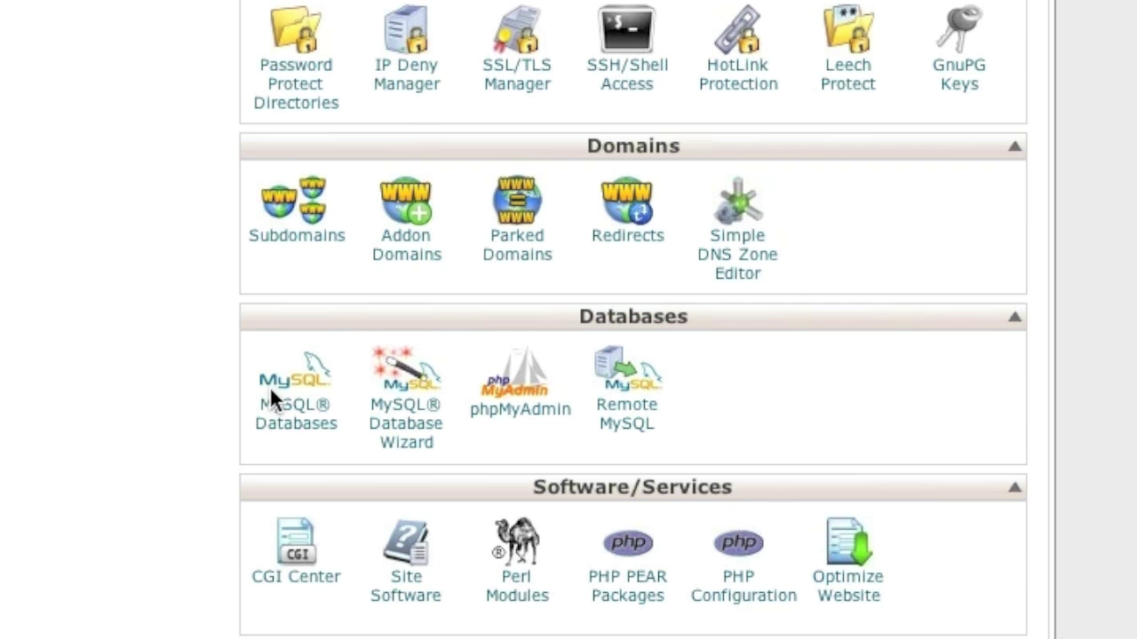
click(271, 391)
scroll(444, 555, down, 1)
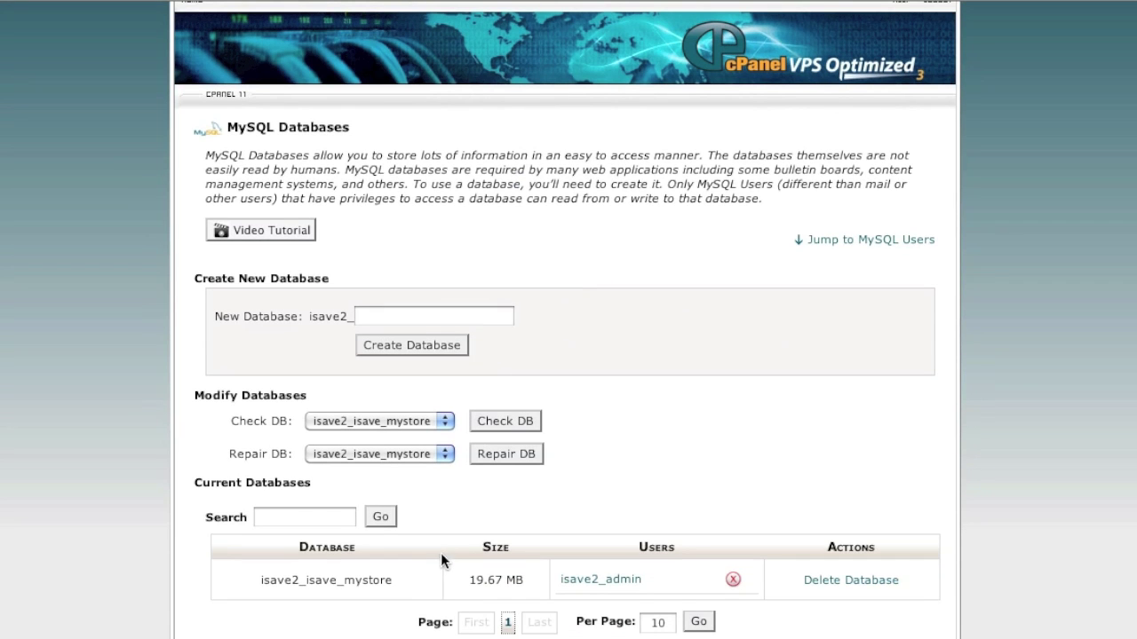
drag(396, 580, 262, 580)
key(super+c)
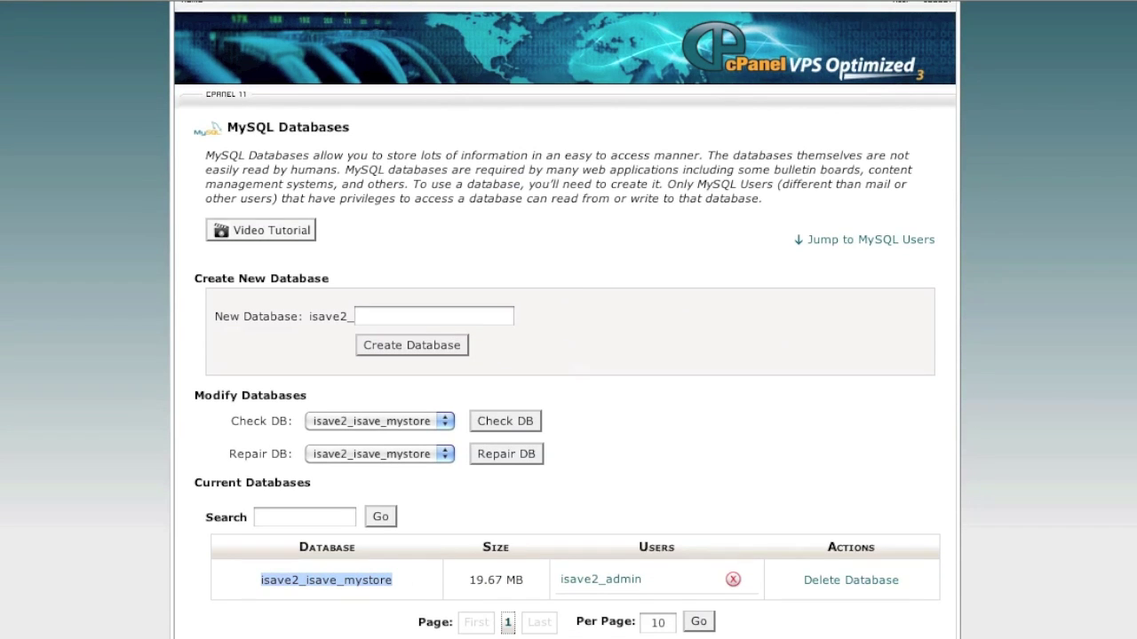
right_click(295, 635)
click(298, 552)
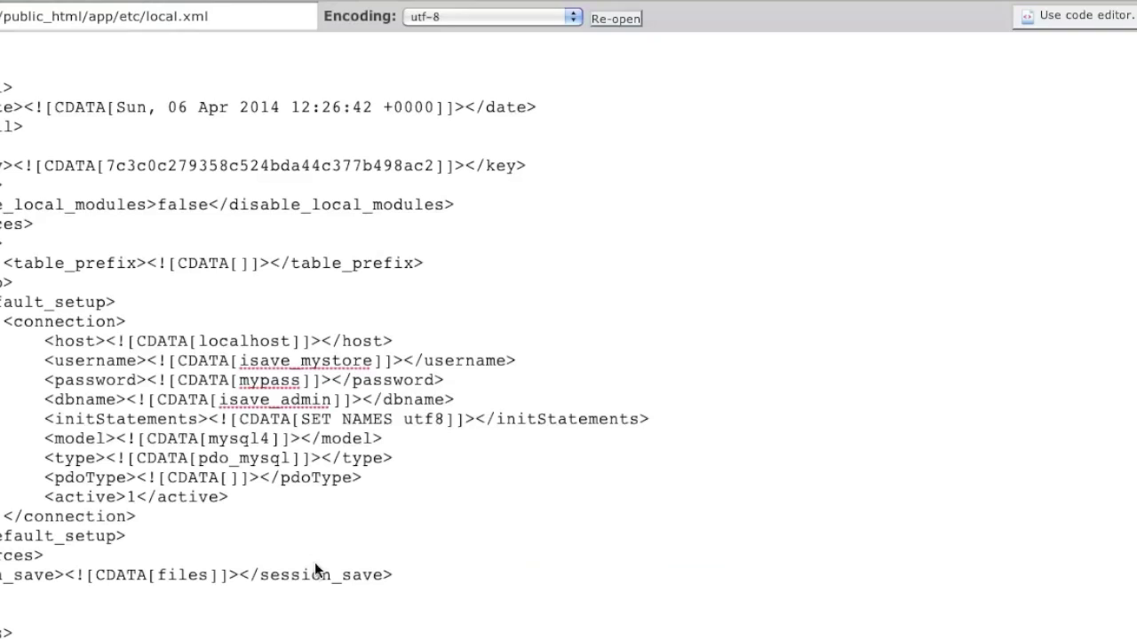
double_click(251, 406)
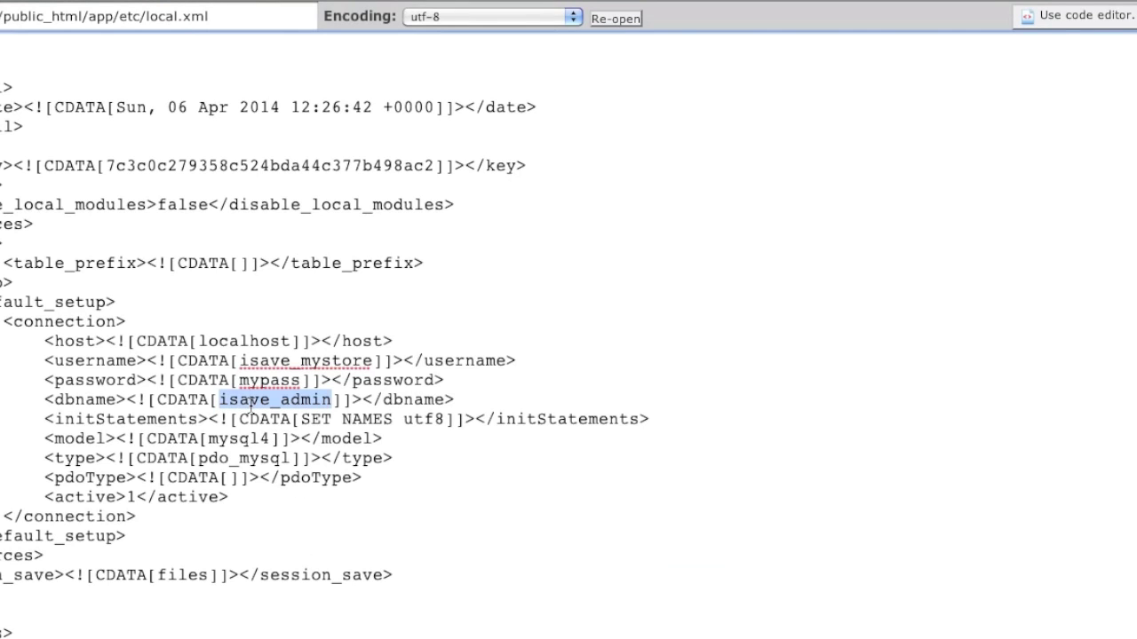
key(super+v)
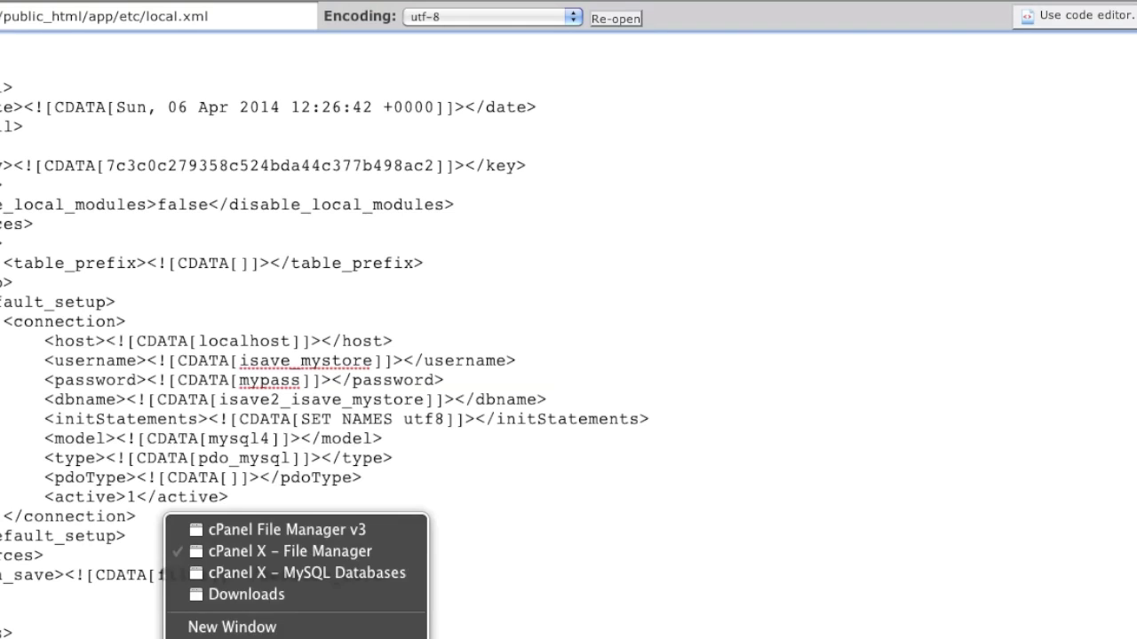
Paste the database user name over the username value isave_mystore and save local.xml.
click(268, 573)
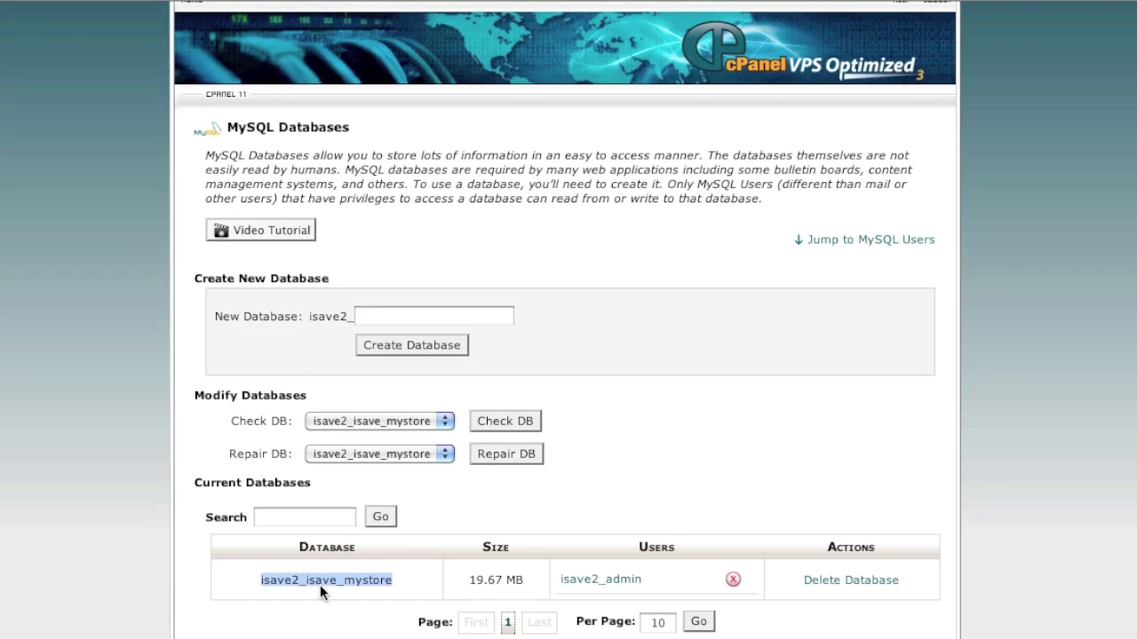
scroll(319, 584, down, 10)
drag(524, 546, 414, 543)
key(super+c)
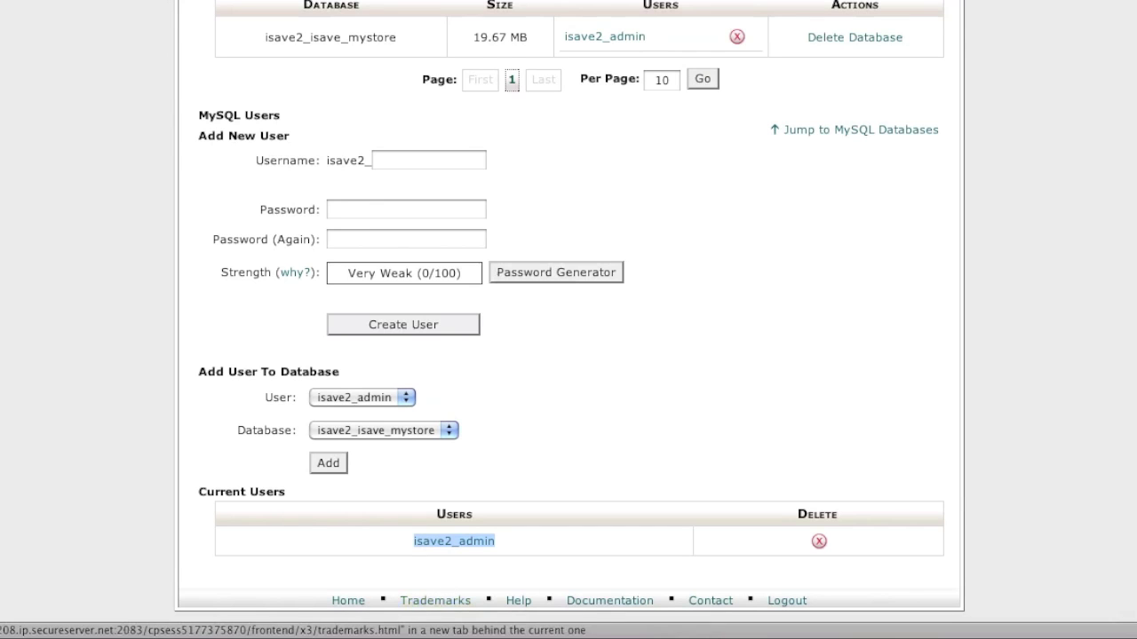
right_click(268, 632)
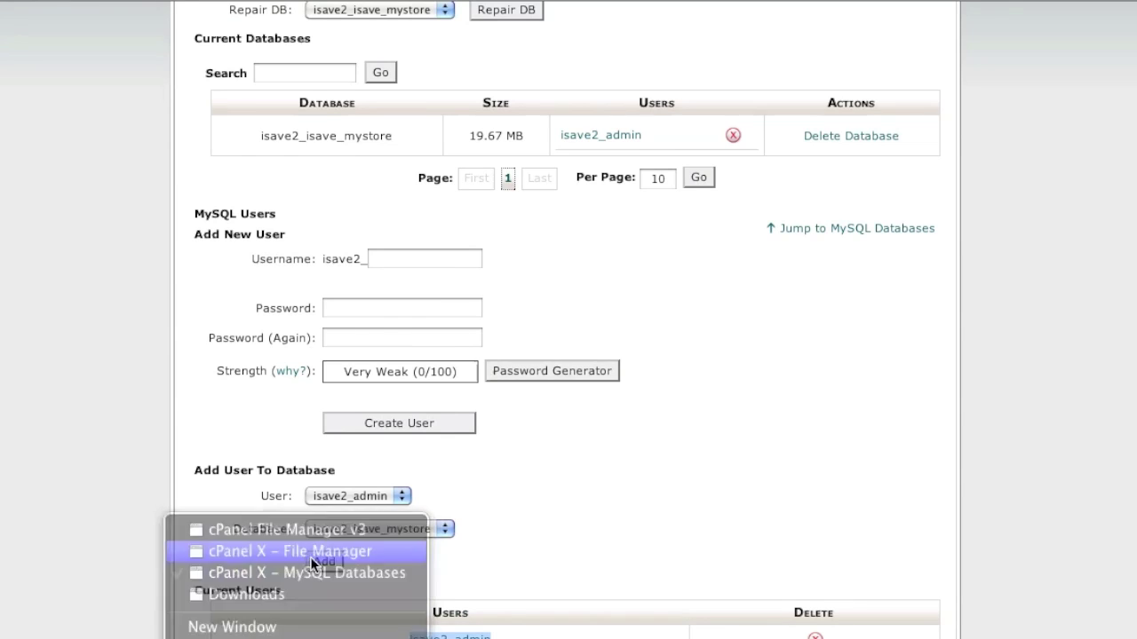
click(310, 551)
double_click(266, 361)
key(super+v)
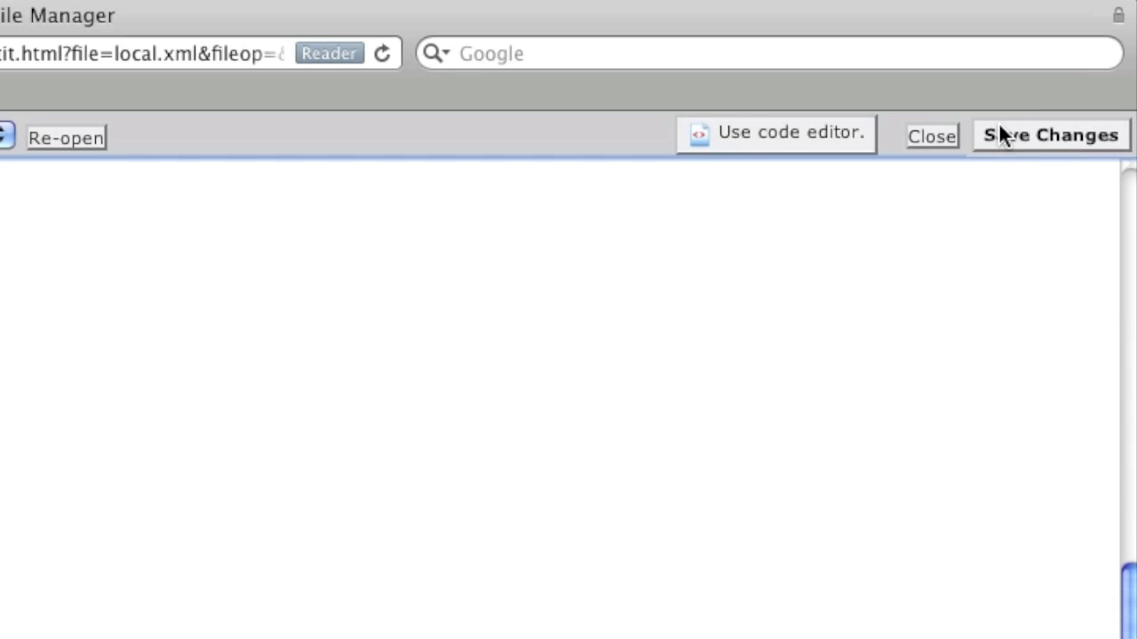
click(998, 124)
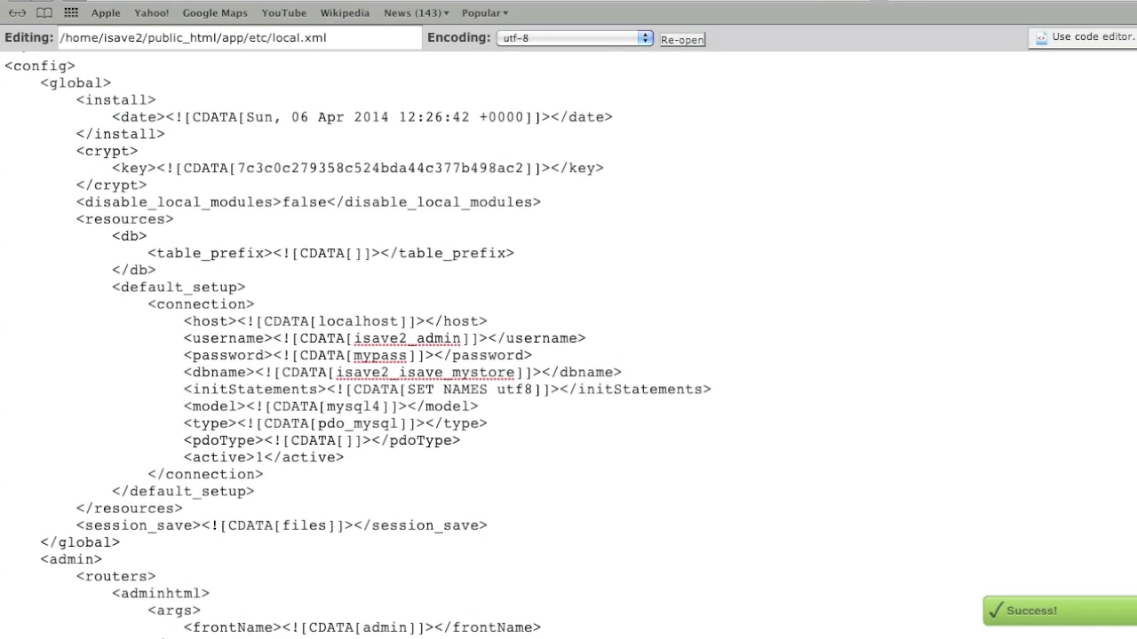
key(super+w)
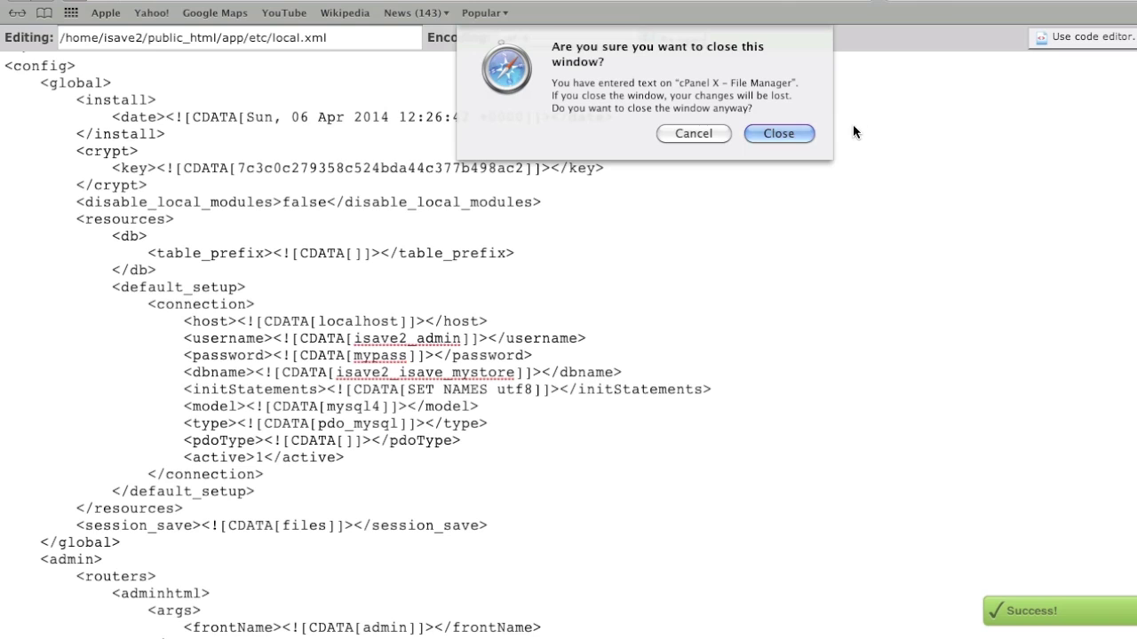
Load the store's website in a new browser tab to check the Magento home page.
click(779, 131)
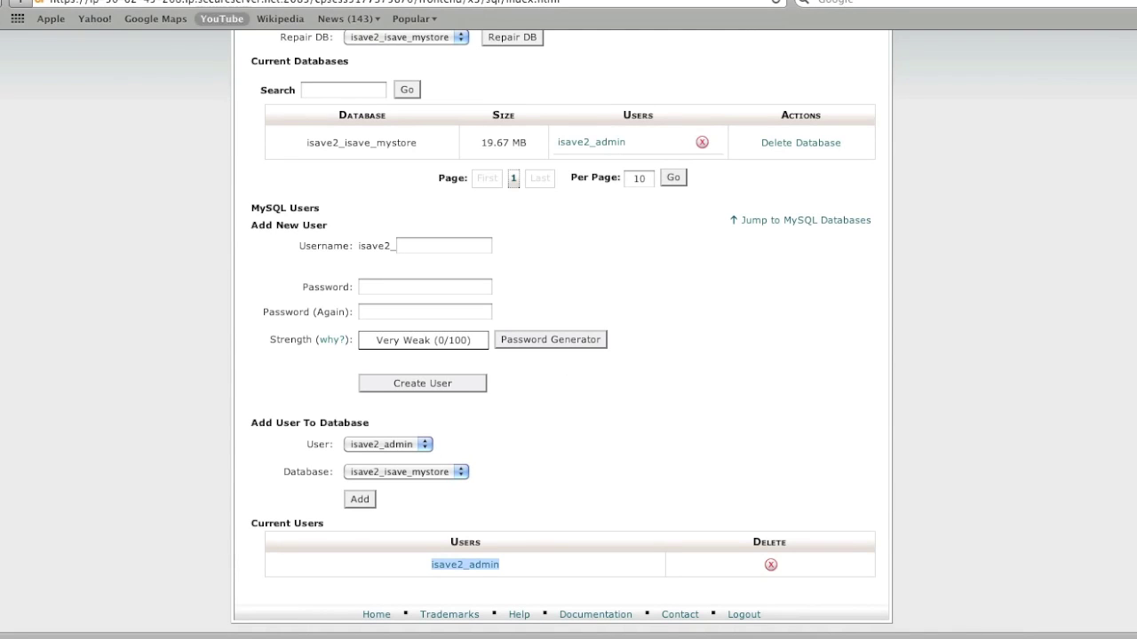
click(53, 0)
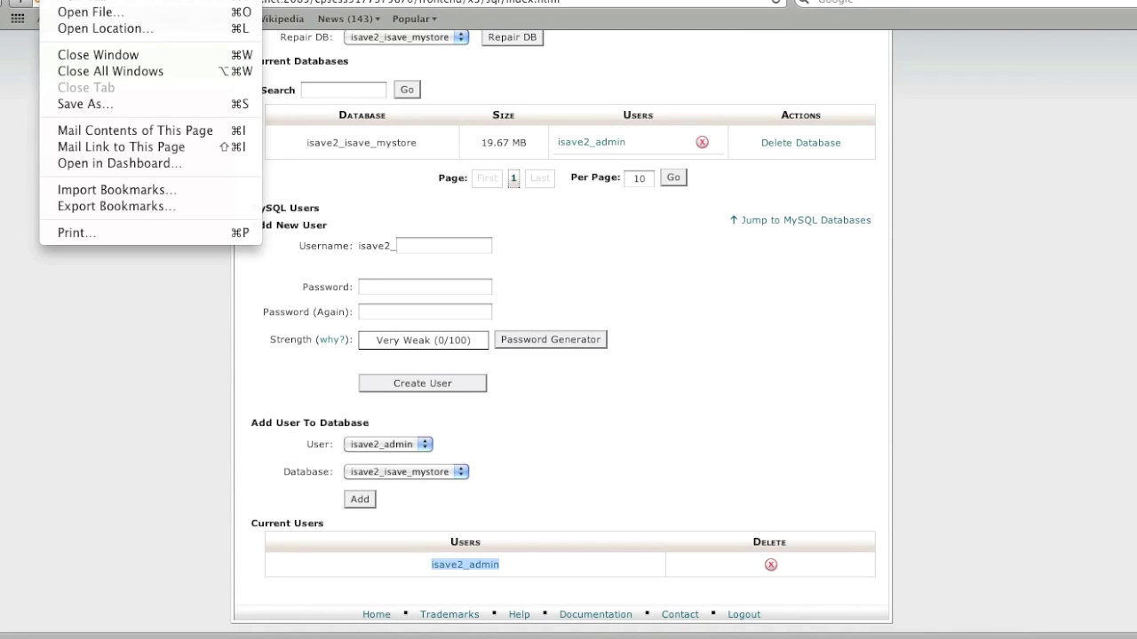
click(74, 1)
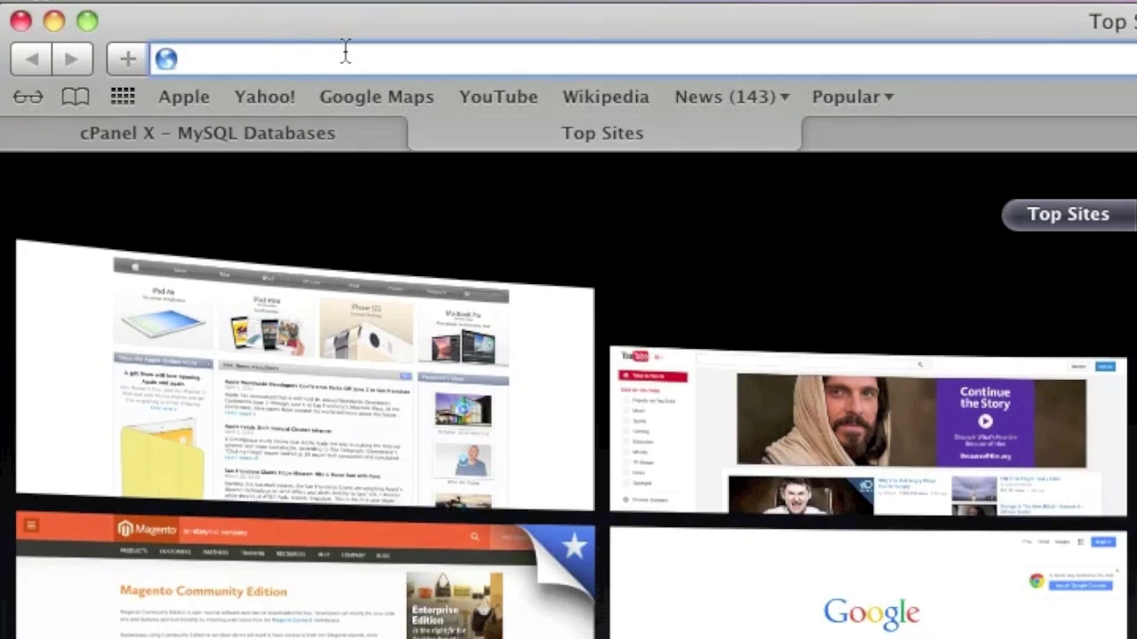
text(is)
key(Return)
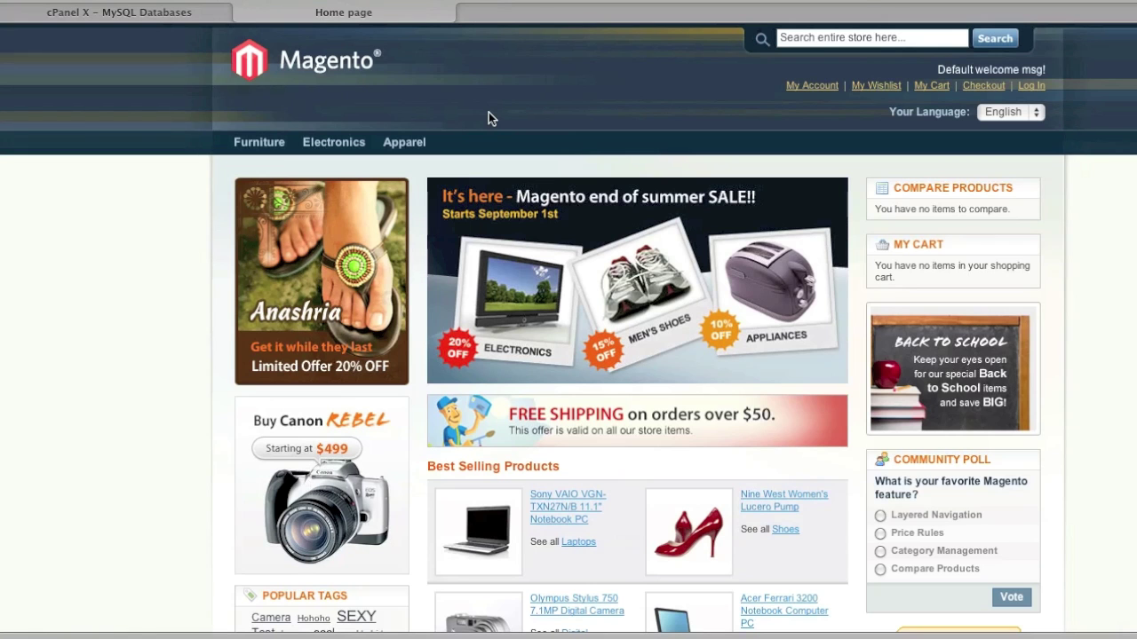
scroll(488, 118, down, 4)
scroll(489, 118, up, 4)
Return to the cPanel home page and select the Home Directory path in Stats.
click(178, 18)
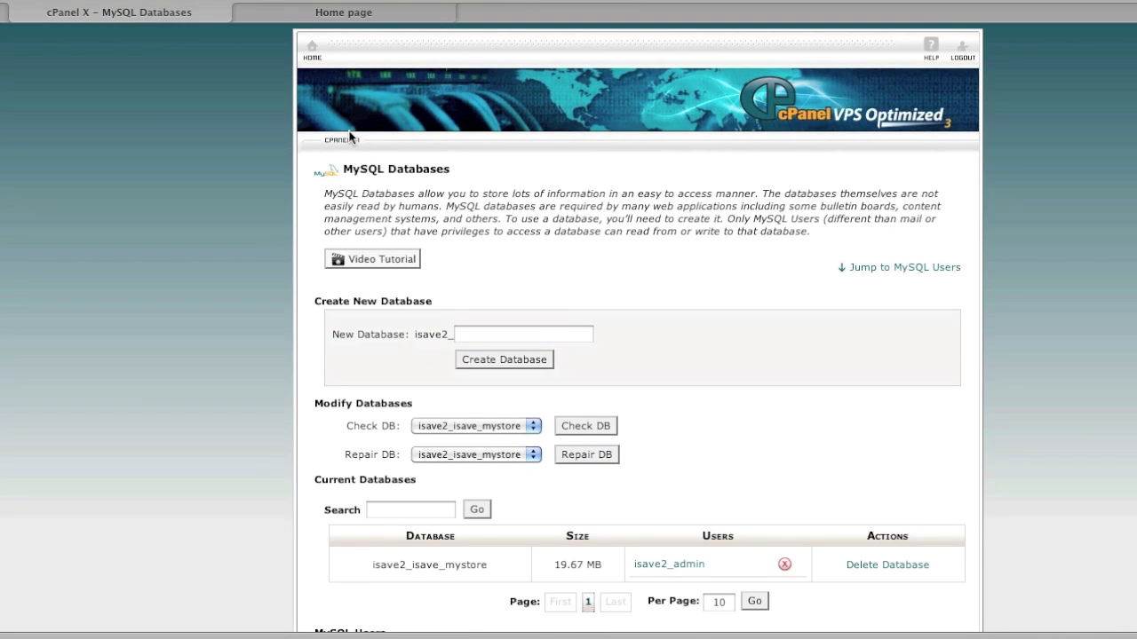
click(309, 51)
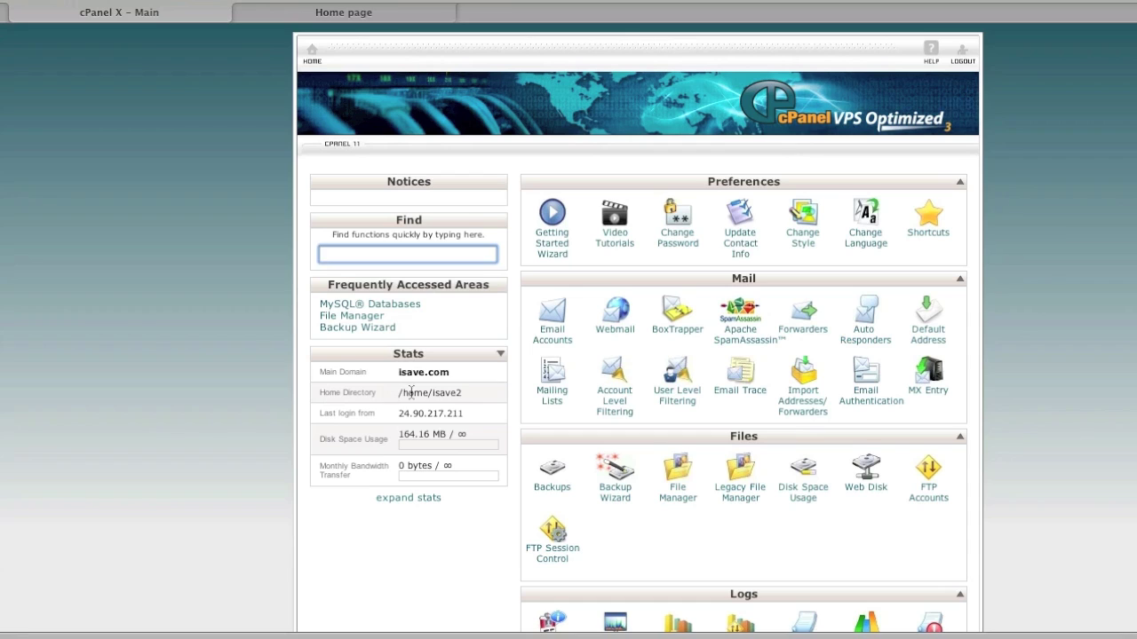
drag(397, 393, 465, 393)
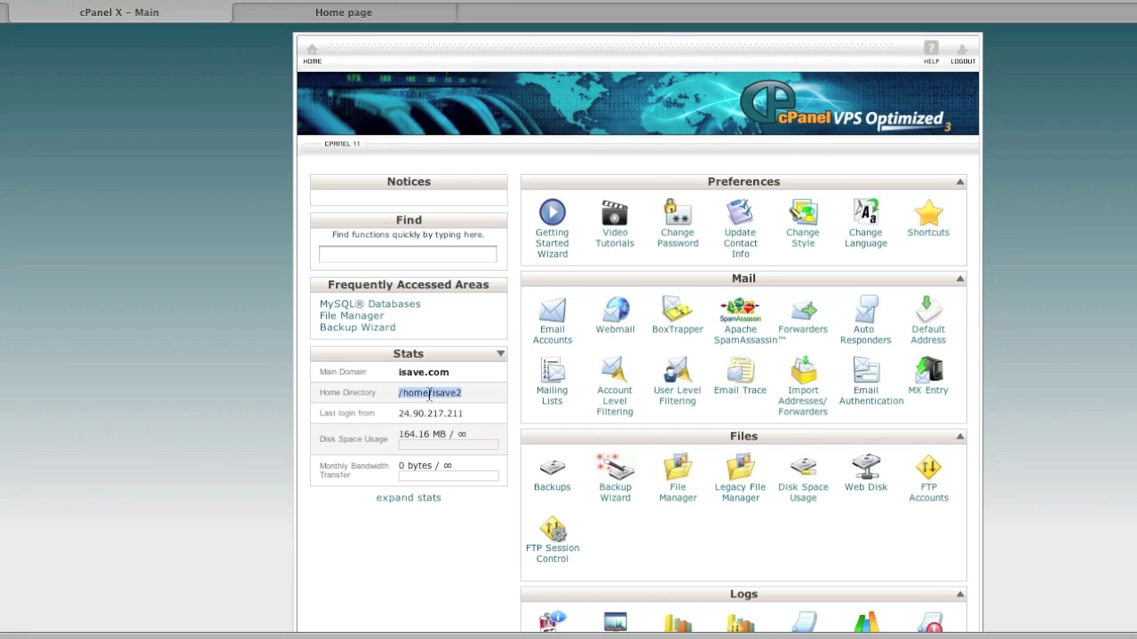